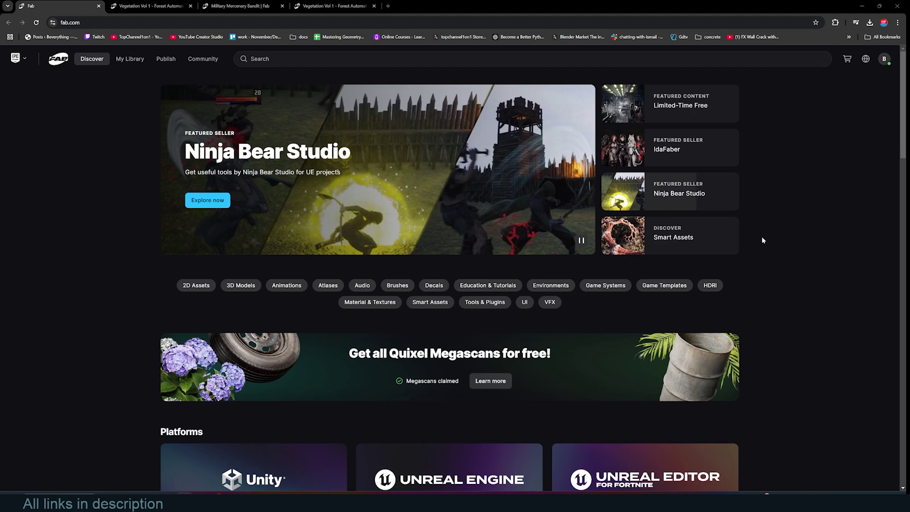
Step: Scroll the Fab home page to the Limited-Time Free row: Engine Hall, Vegetation Vol 1, Military Mercenary Bandit
scroll(763, 239, down, 4)
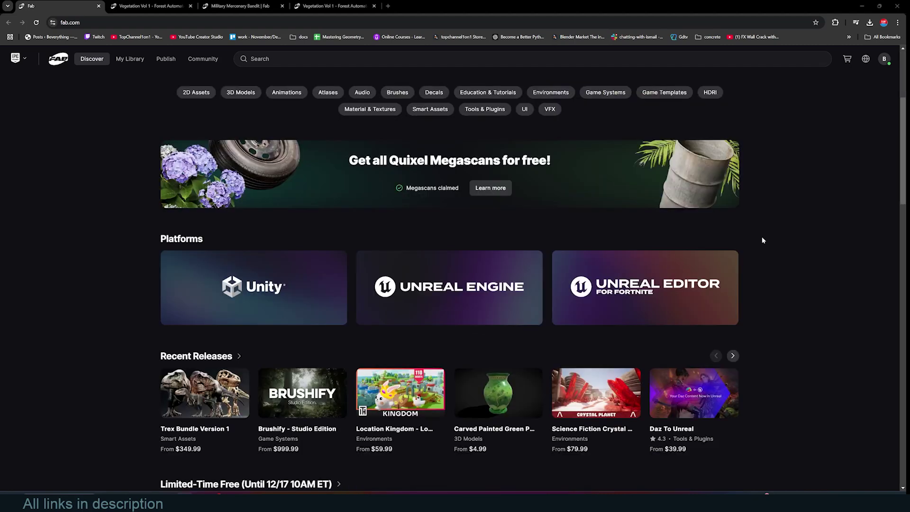
scroll(763, 238, down, 3)
scroll(761, 237, down, 4)
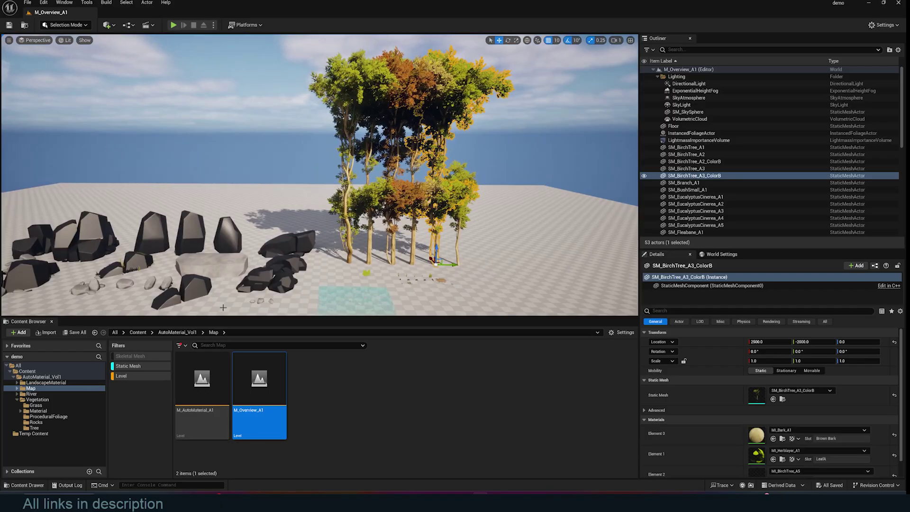
Step: Load the M_AutoMaterial_A1 level, then orbit the Blender bandit models and show their wireframe overlay
double_click(206, 398)
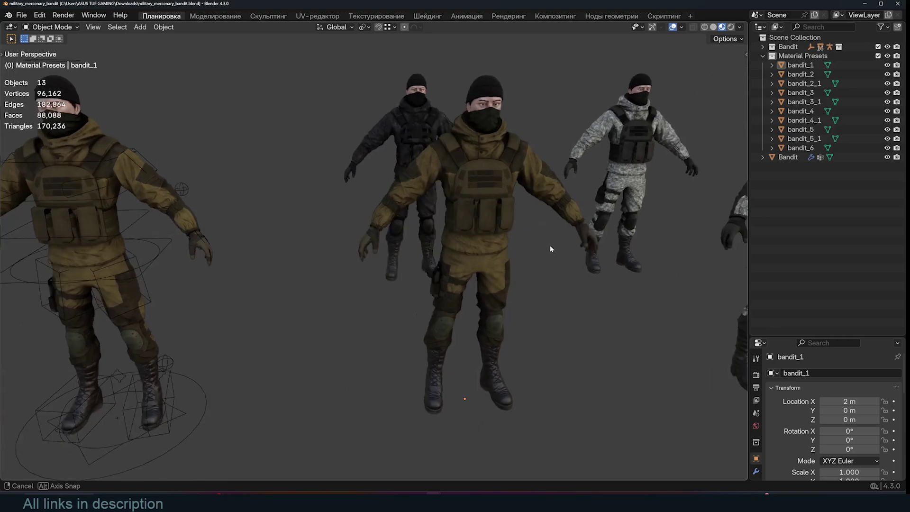
middle_drag(550, 246, 412, 197)
key(q)
click(499, 191)
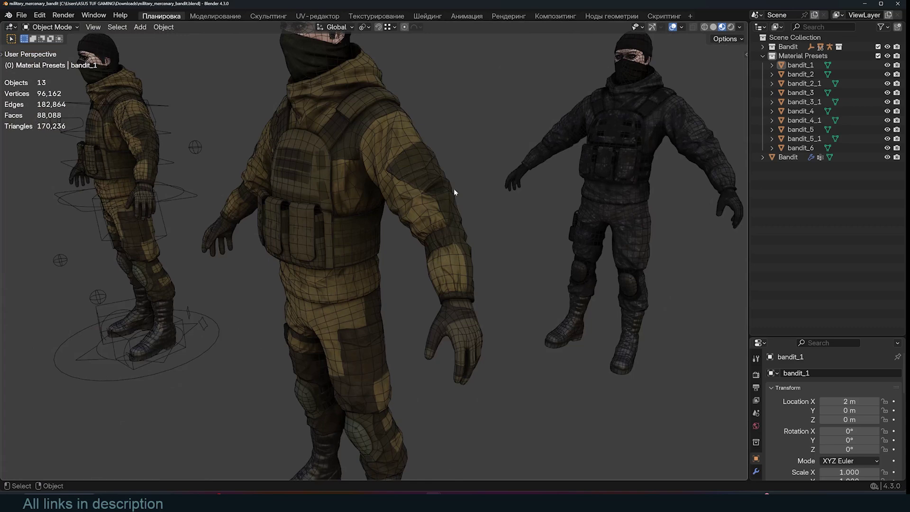
scroll(454, 192, down, 3)
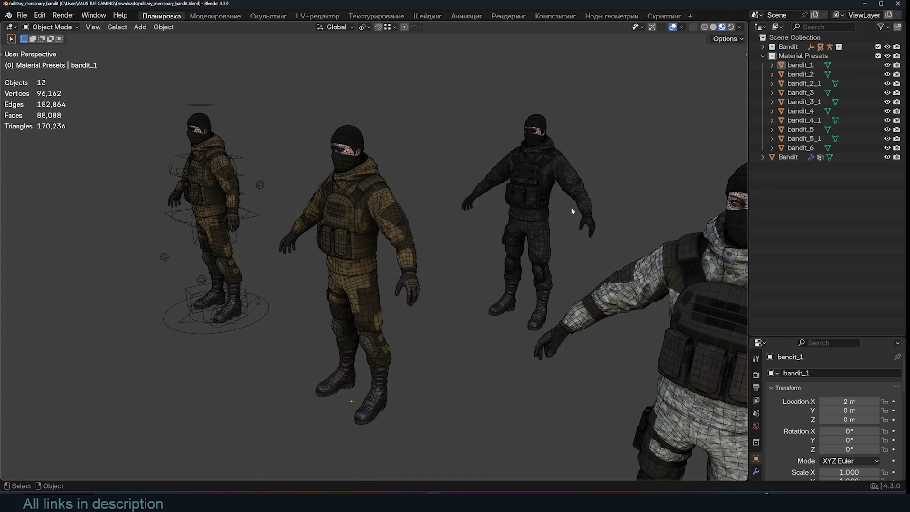
middle_drag(571, 207, 539, 197)
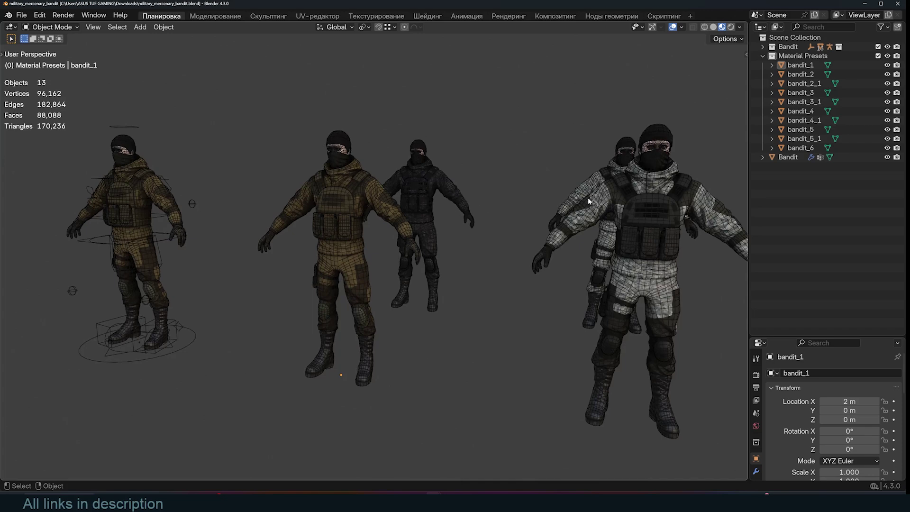
middle_drag(448, 209, 419, 198)
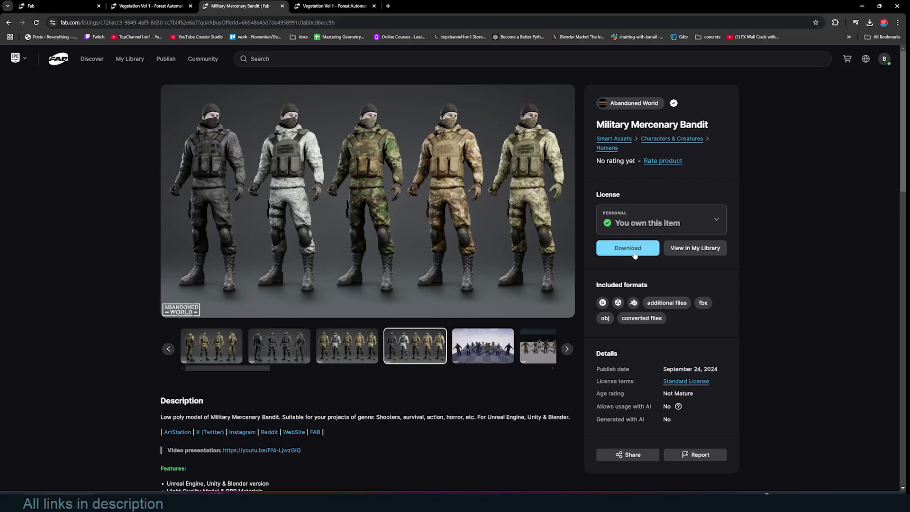
Step: Open the Download dialog on the Military Mercenary Bandit listing to see its file formats
click(633, 258)
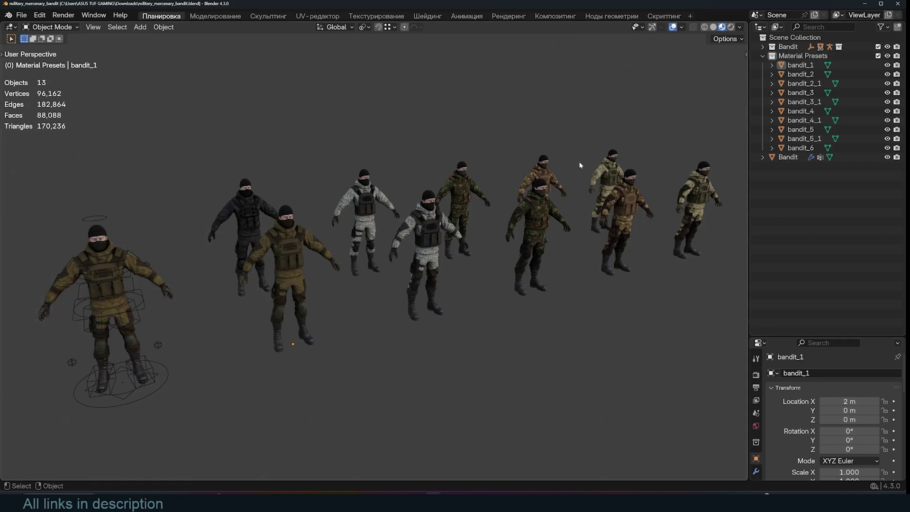
key(ctrl+KP_3)
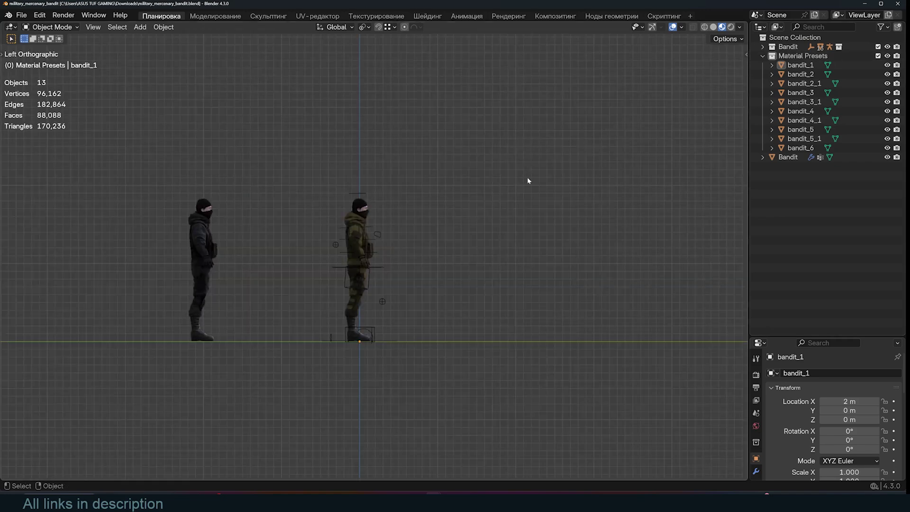
middle_drag(518, 258, 481, 276)
scroll(468, 277, up, 8)
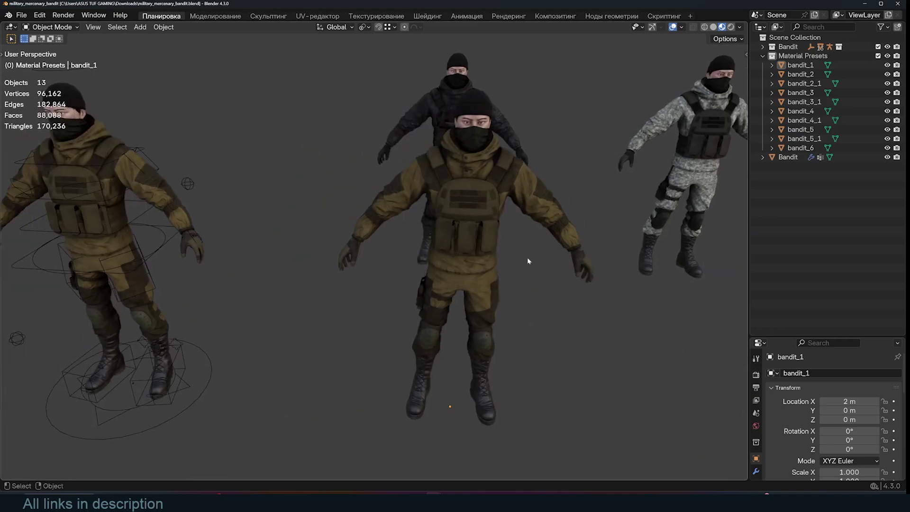
key(q)
click(506, 192)
middle_drag(441, 187, 411, 193)
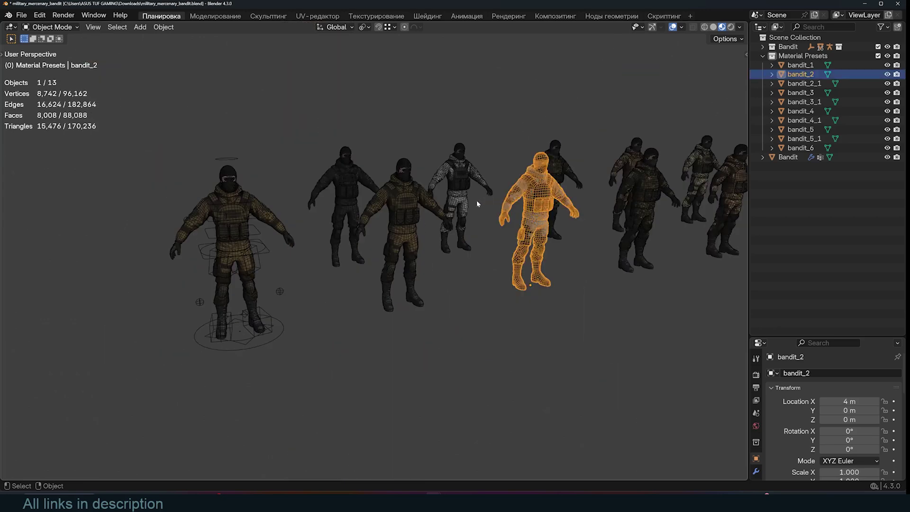
middle_drag(476, 200, 454, 201)
key(q)
click(459, 207)
scroll(374, 237, up, 5)
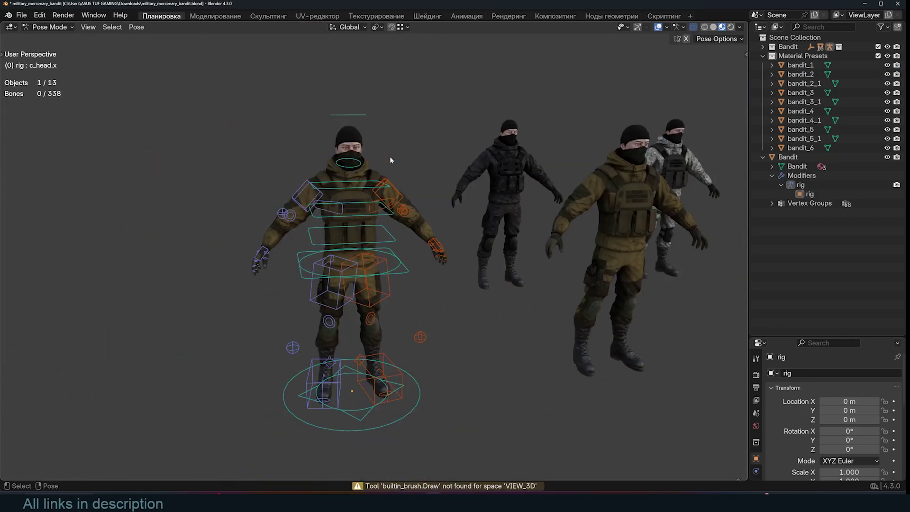
Step: Lower the rig's c_root_master.x control so the bandit drops into a crouch
click(388, 190)
key(g)
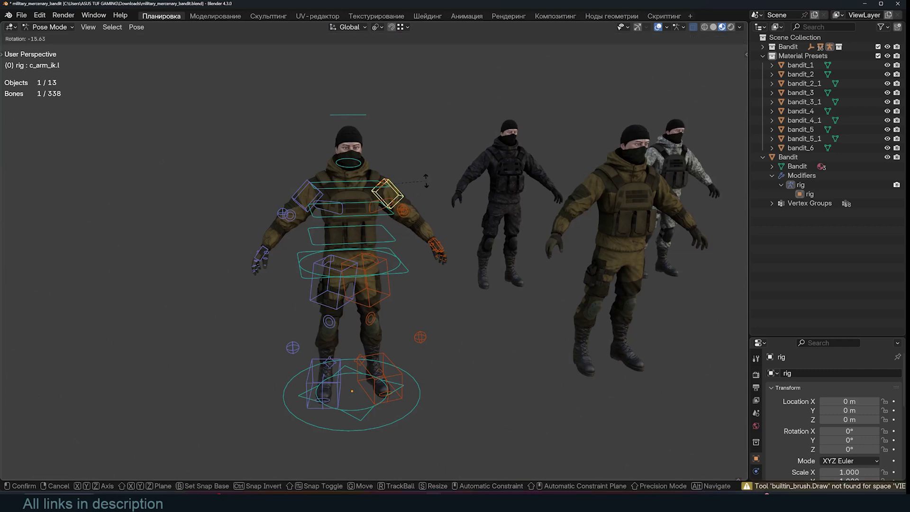
key(Escape)
click(395, 256)
key(g)
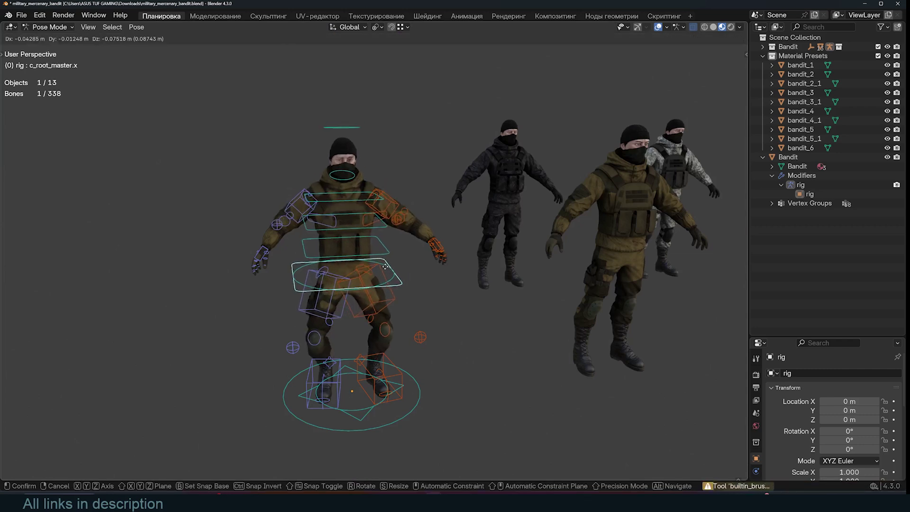
click(433, 351)
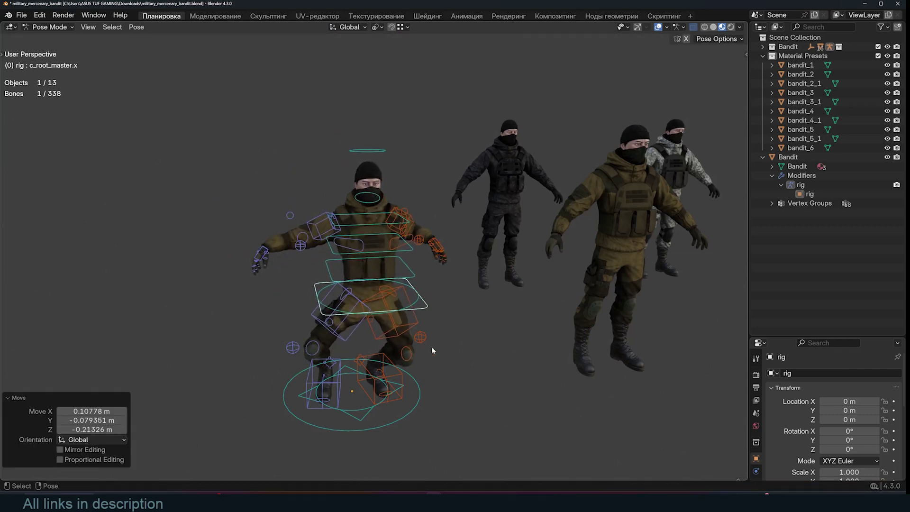
Step: Move the right foot IK control outward for a wide stance, then return to Object Mode
click(400, 381)
key(g)
click(443, 370)
click(341, 366)
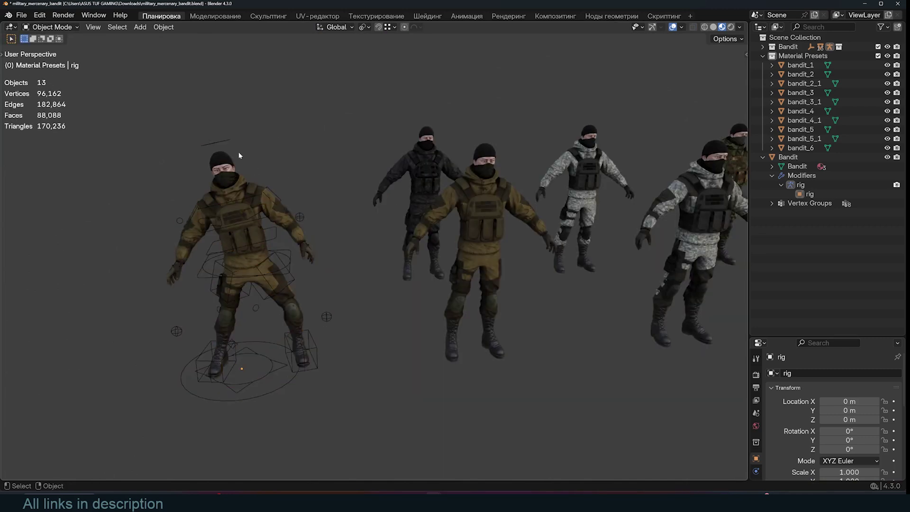
click(225, 137)
key(alt+a)
Step: Select bandit_1, bandit_2_1, the crouching bandit and the black bandit_6 across the lineup
click(468, 188)
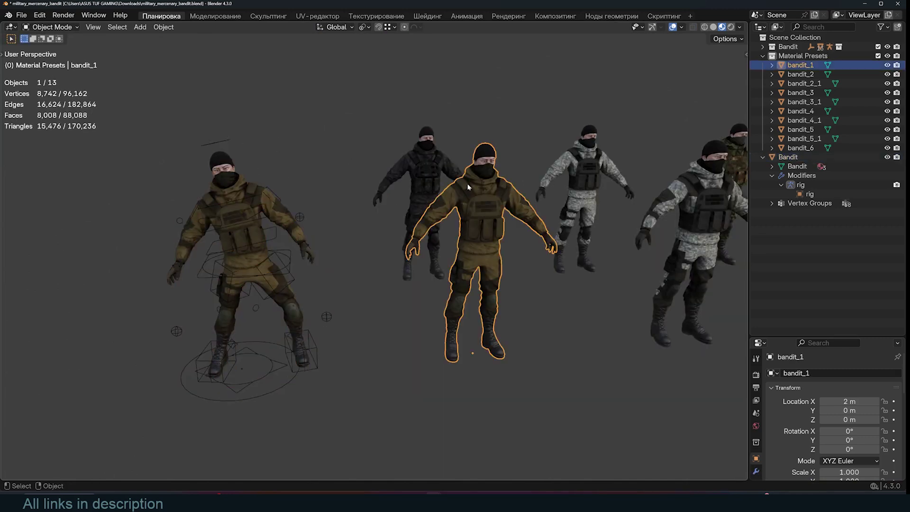
click(584, 190)
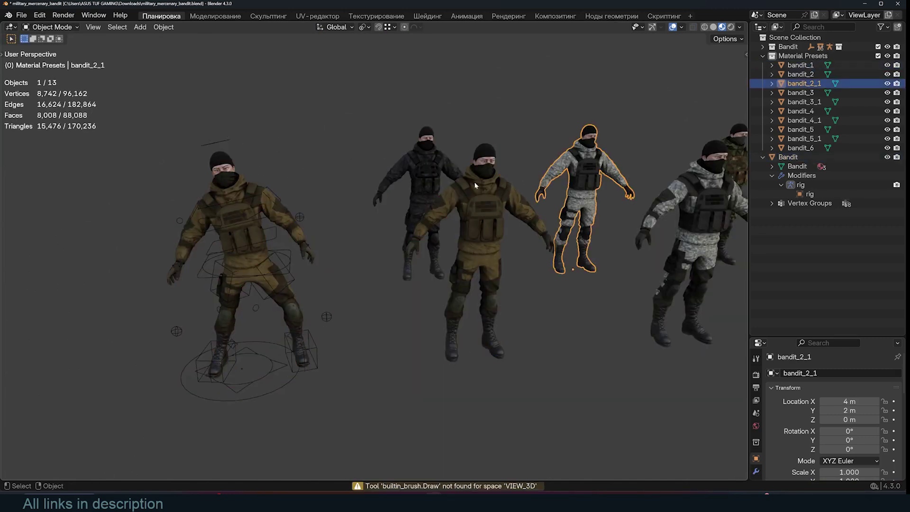
click(295, 223)
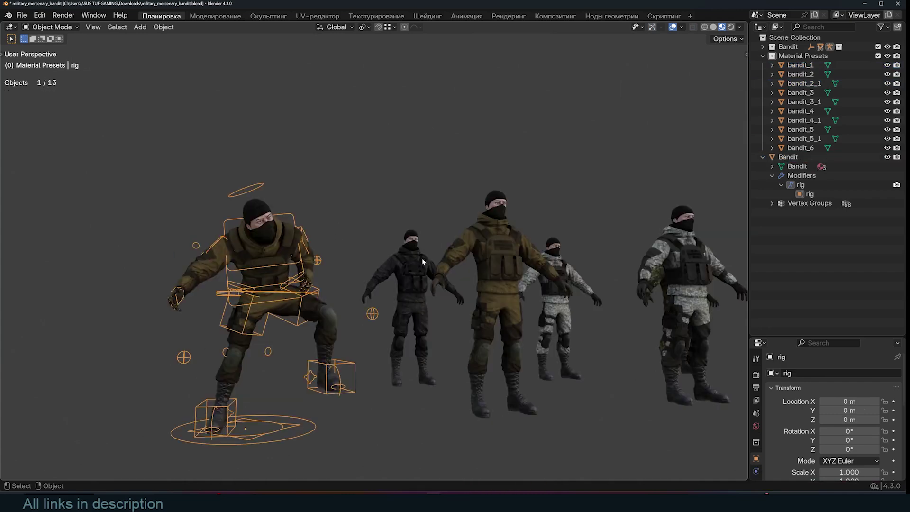
middle_drag(234, 249, 429, 207)
click(430, 208)
scroll(422, 220, up, 4)
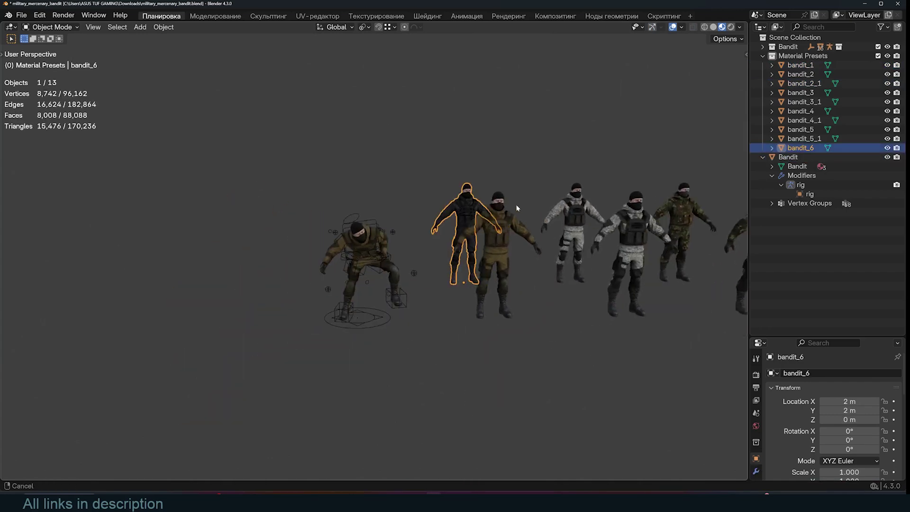
Step: Duplicate the black bandit_6 and snap the copy onto the crouching Bandit's origin
click(370, 292)
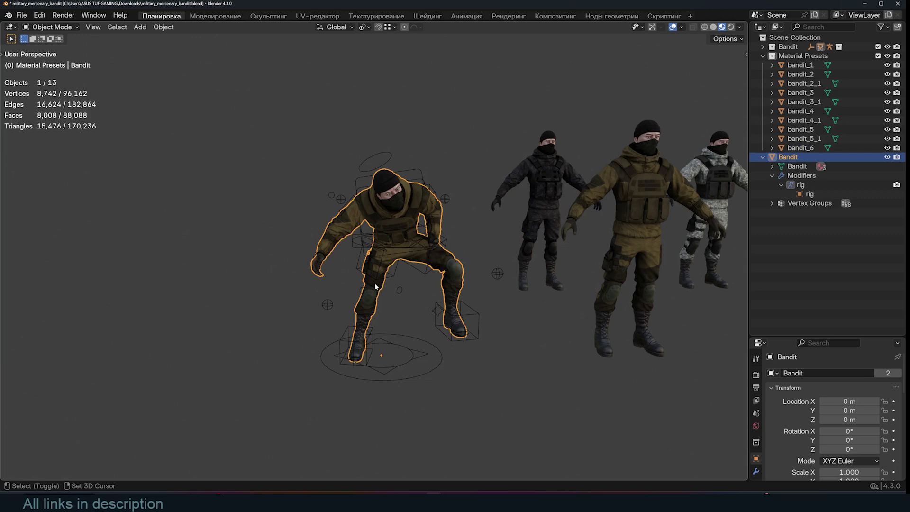
key(shift+s)
click(389, 342)
click(527, 222)
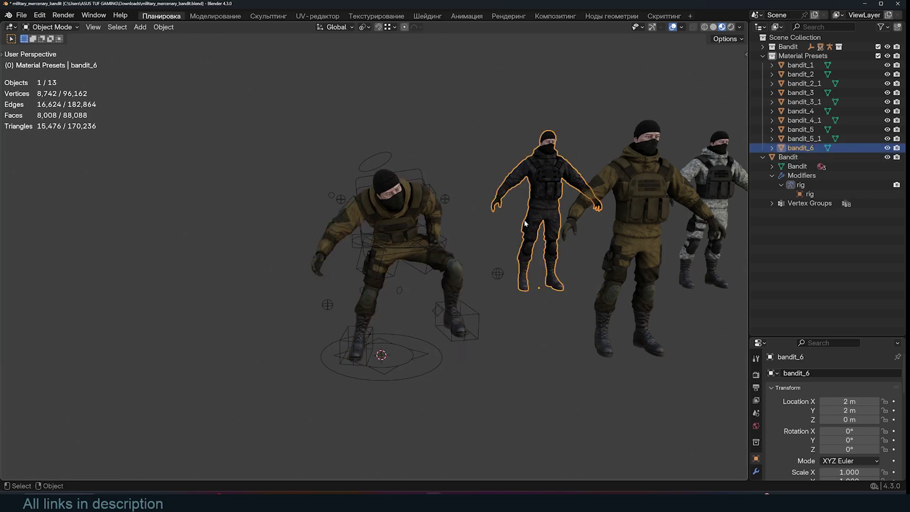
middle_drag(532, 182, 540, 193)
click(522, 174)
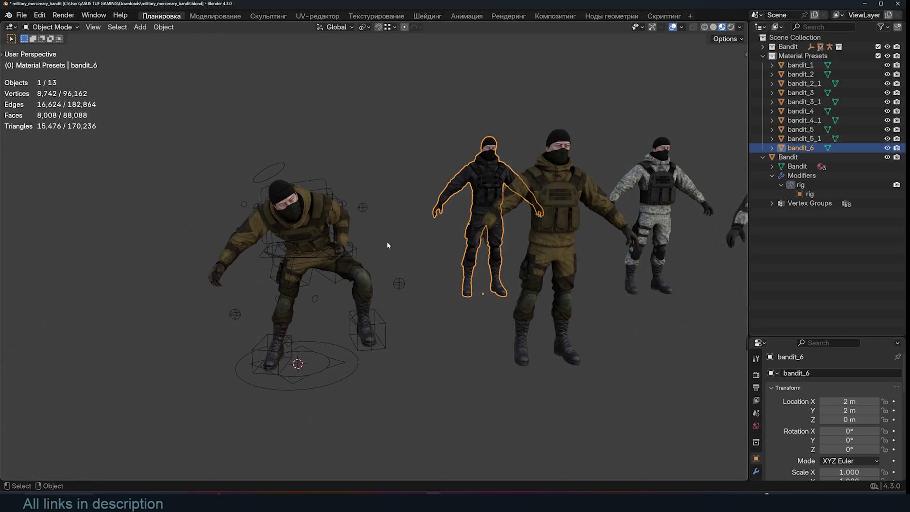
key(shift+d)
click(99, 268)
key(shift+s)
click(304, 252)
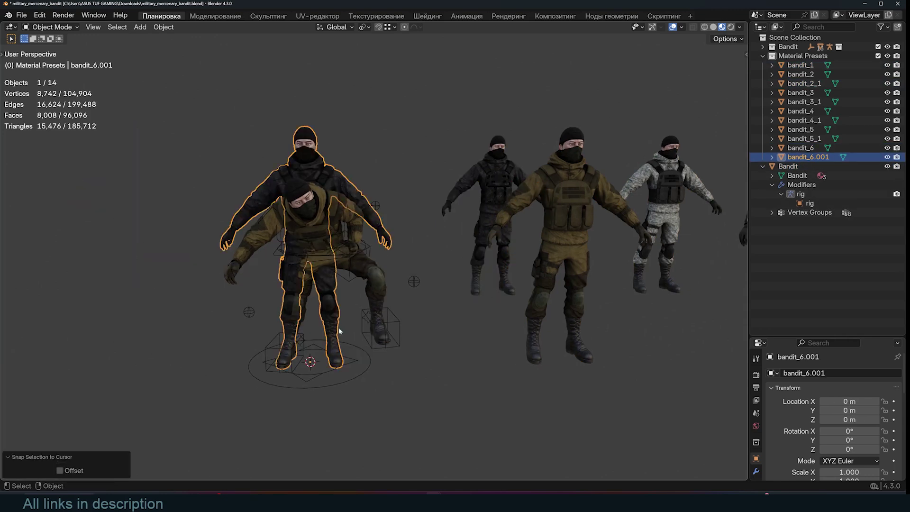
Step: Parent bandit_6.001 to the rig with automatic weights
click(351, 277)
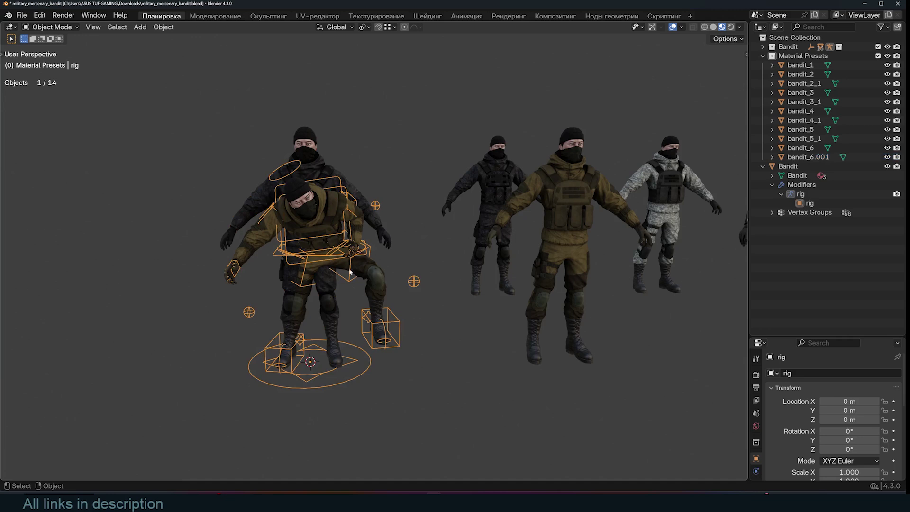
click(344, 291)
shift+click(352, 280)
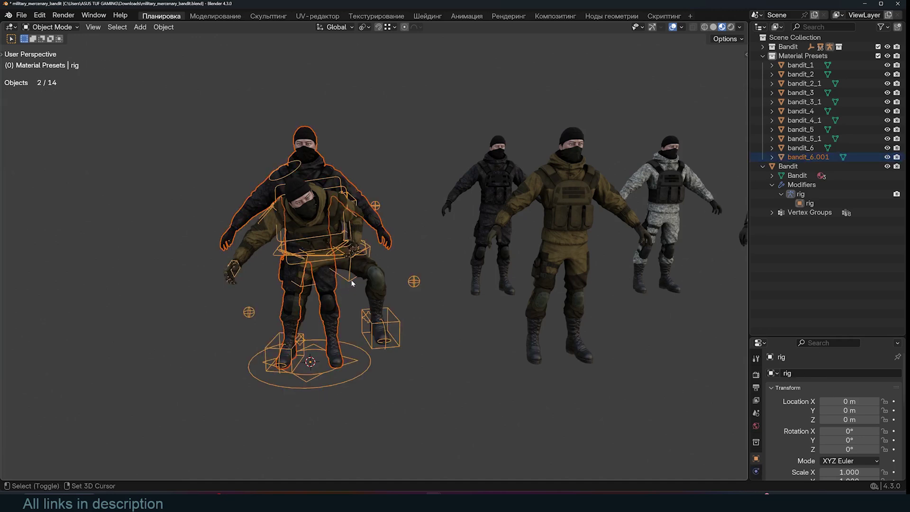
key(ctrl+p)
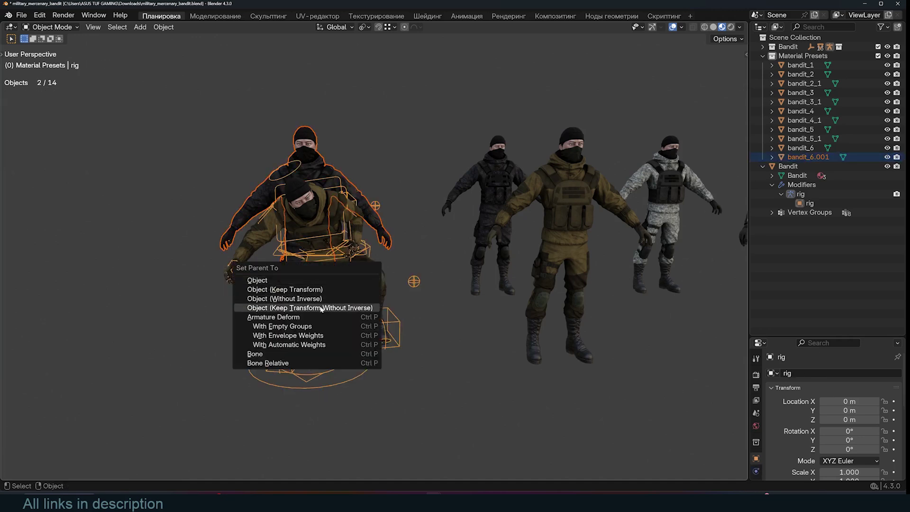
click(313, 346)
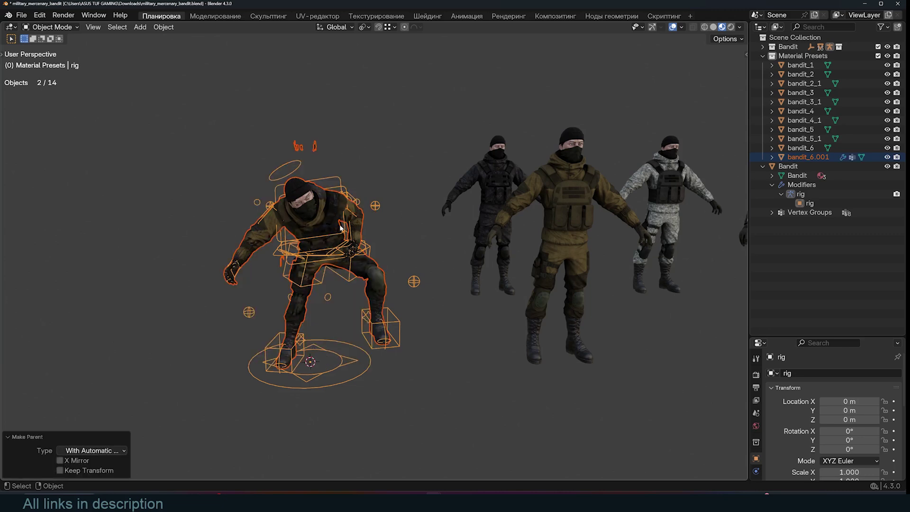
Step: Hide and unhide bandit_6.001, then hide the Bandit mesh
click(270, 226)
key(h)
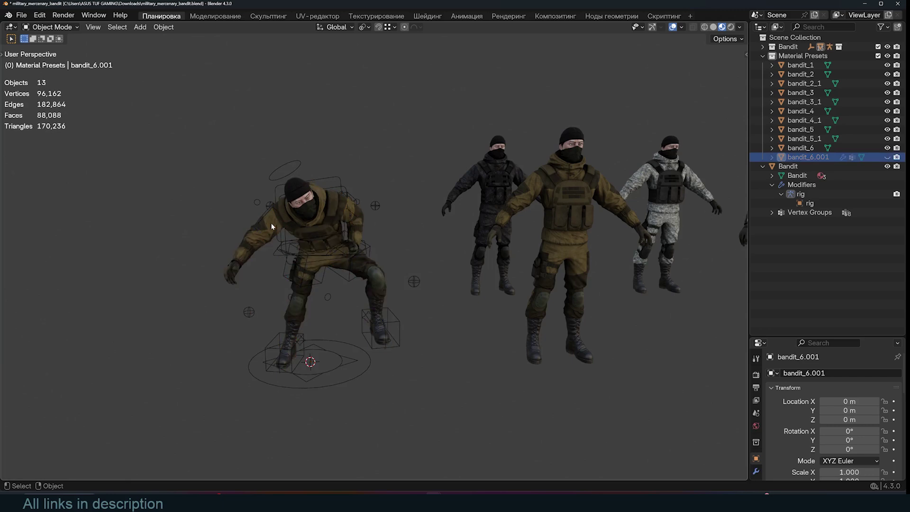
key(alt+h)
click(271, 226)
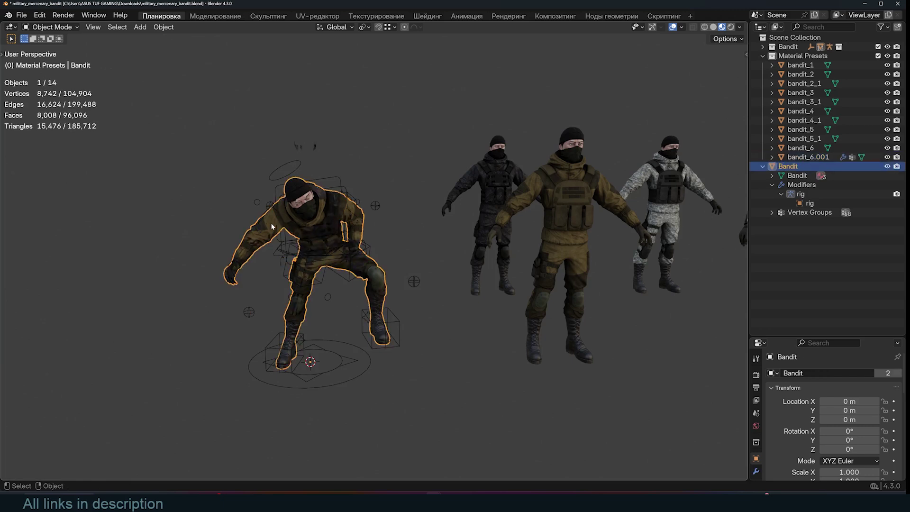
key(h)
Step: Put the rig into Pose Mode and start moving the right-hand control c_hand_ik.r
middle_drag(339, 225, 380, 228)
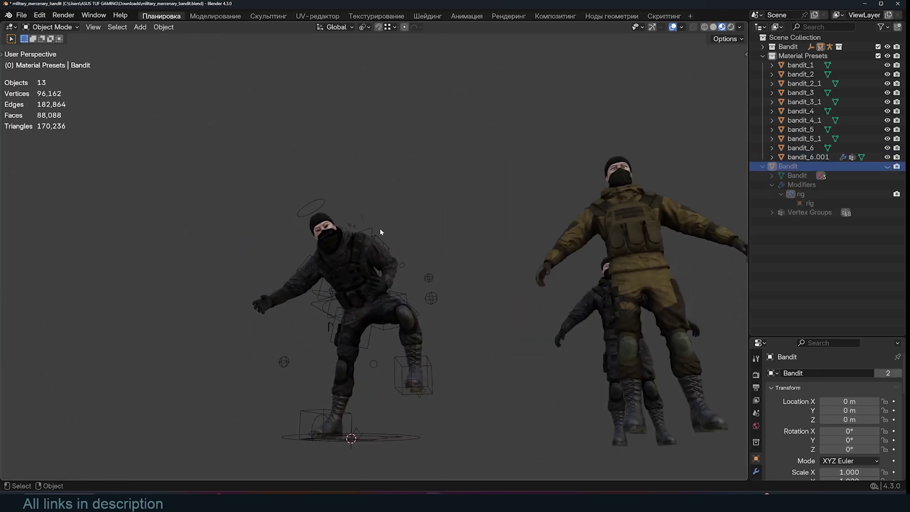
click(380, 228)
key(ctrl+Tab)
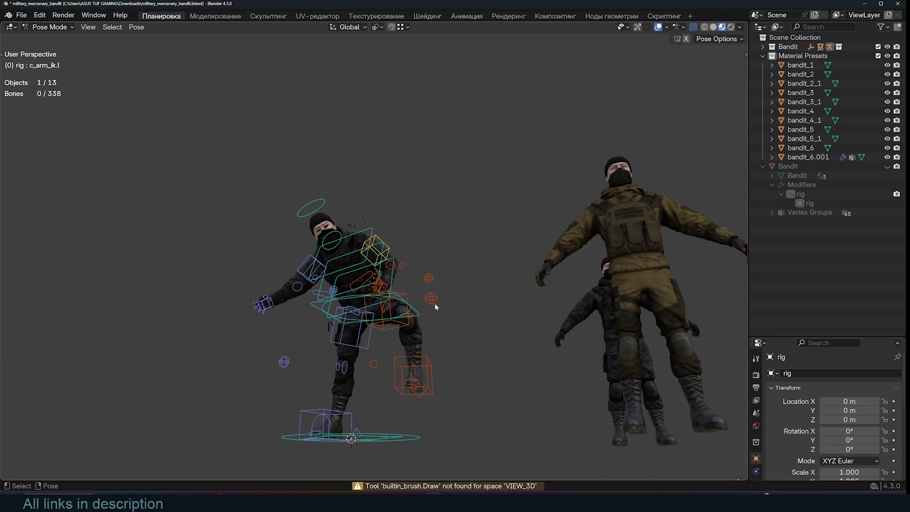
key(ctrl+Tab)
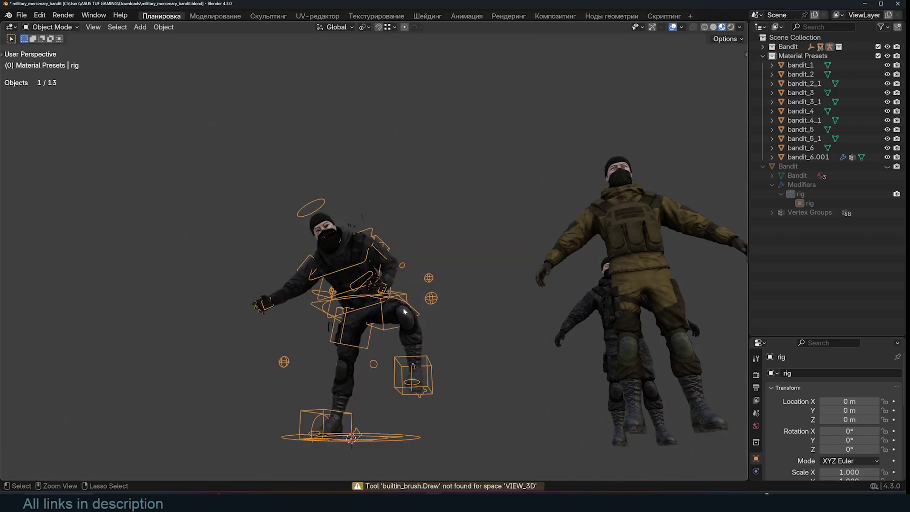
key(ctrl+Tab)
middle_drag(404, 311, 268, 275)
click(260, 265)
key(g)
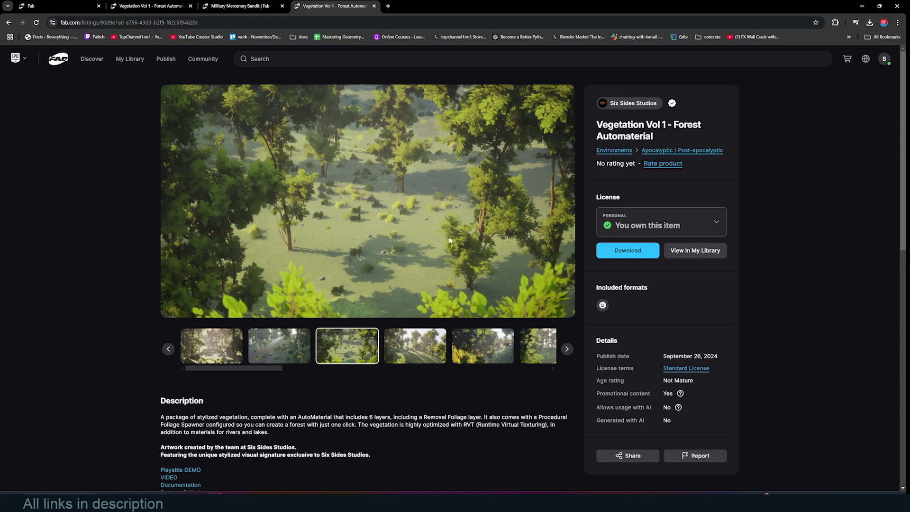
Step: Send the Vegetation Vol 1 - Forest Automaterial download to the Epic Games Launcher and maximize it
click(614, 251)
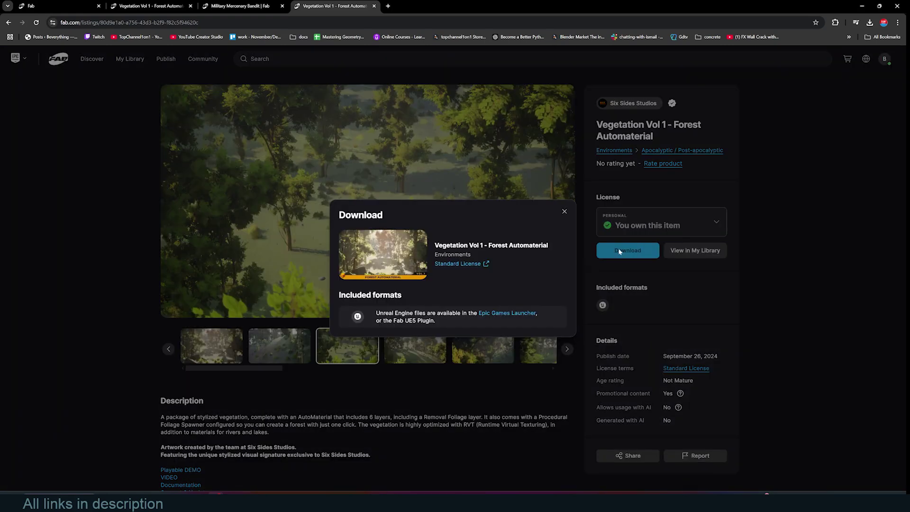
click(511, 314)
click(469, 93)
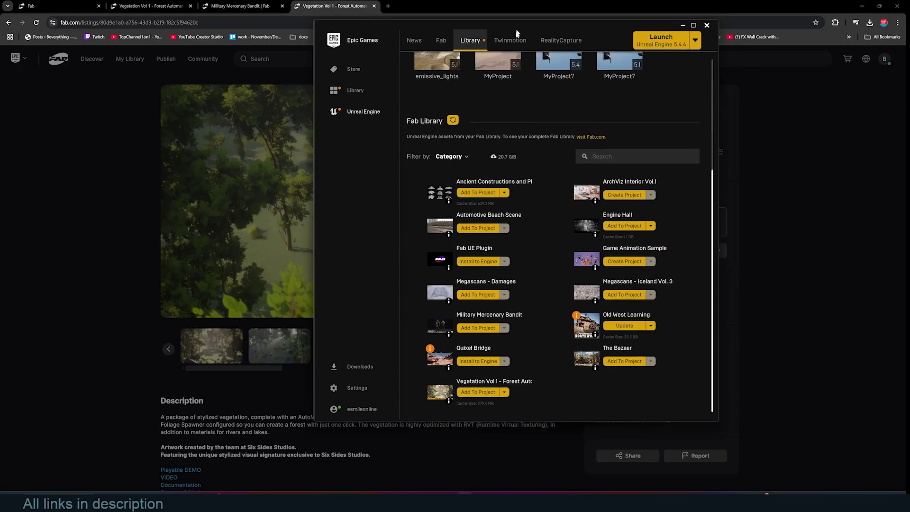
double_click(517, 32)
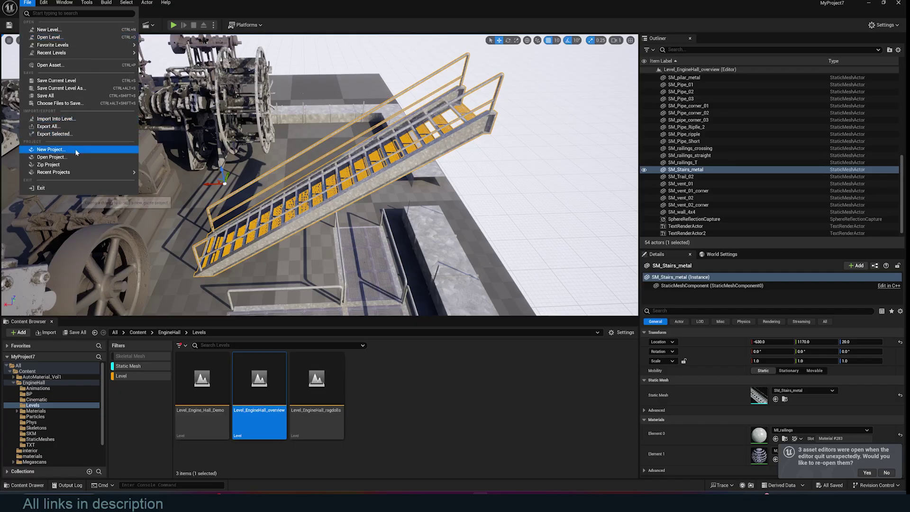
Step: Create a new blank Unreal Engine 5.4 project named demo
click(57, 151)
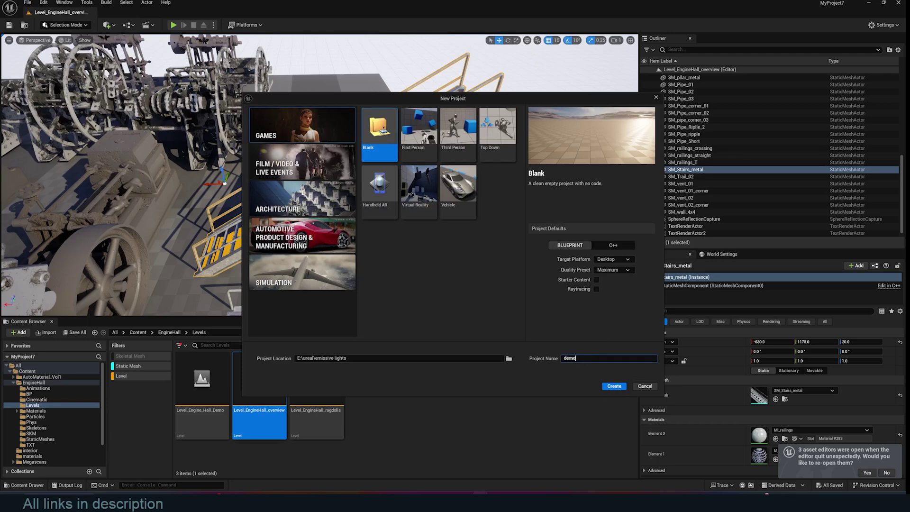
click(613, 386)
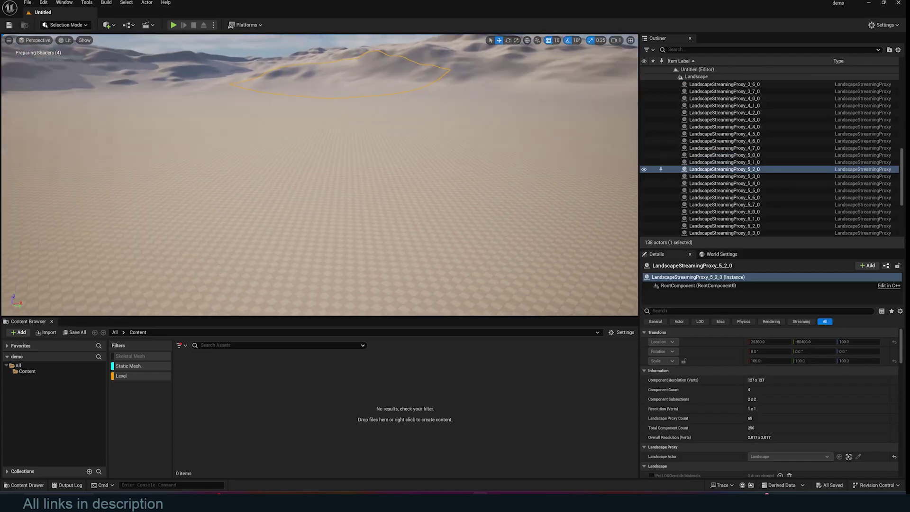
Step: Add Vegetation Vol 1 - Forest Automaterial to the demo project, then minimize the launcher
right_drag(360, 100, 361, 101)
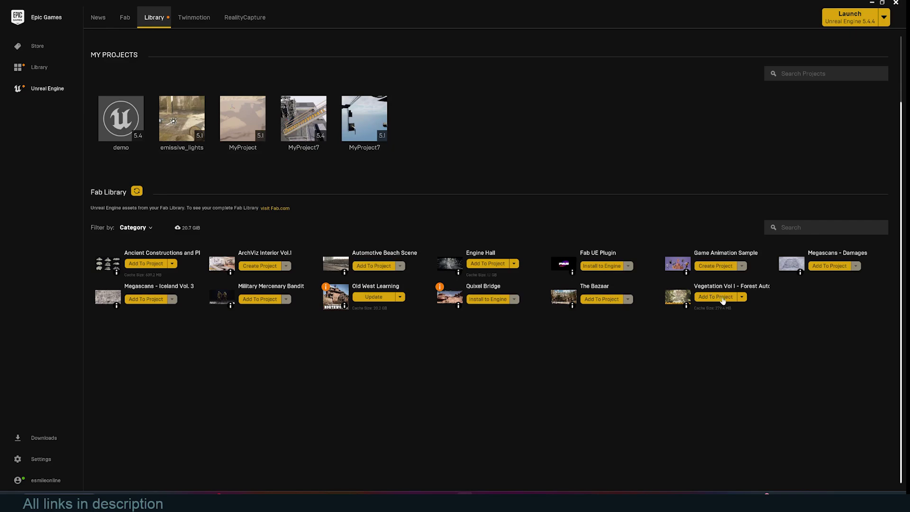
click(715, 299)
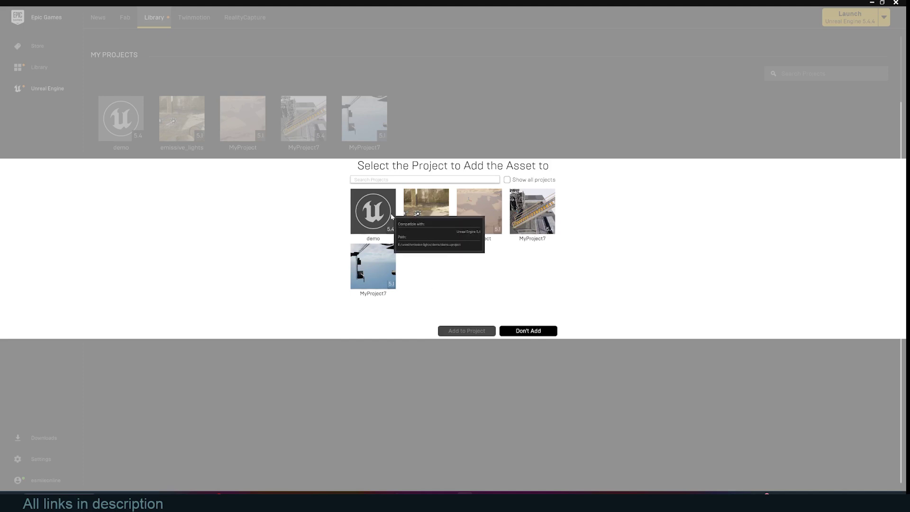
click(373, 212)
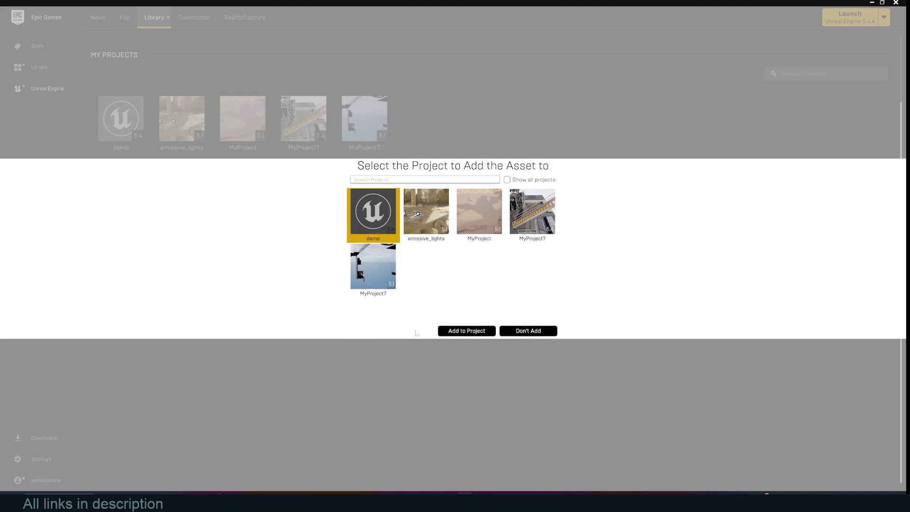
click(467, 331)
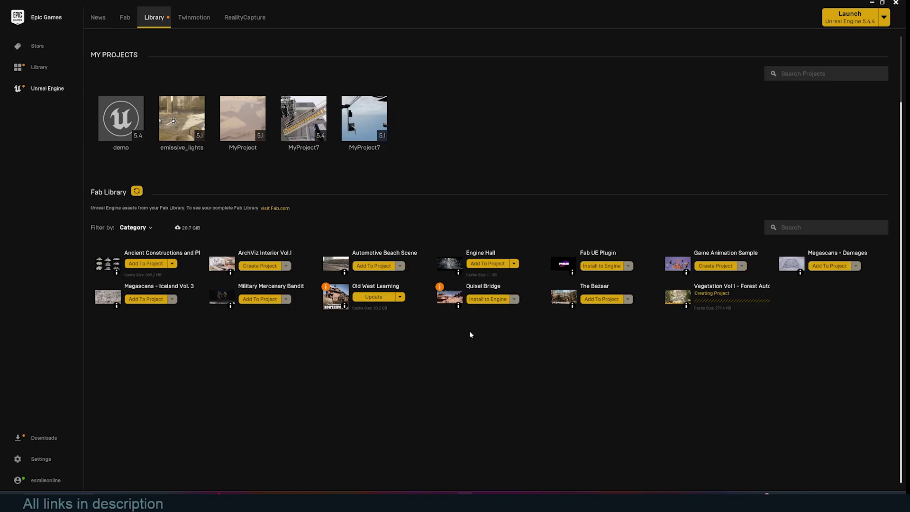
click(873, 3)
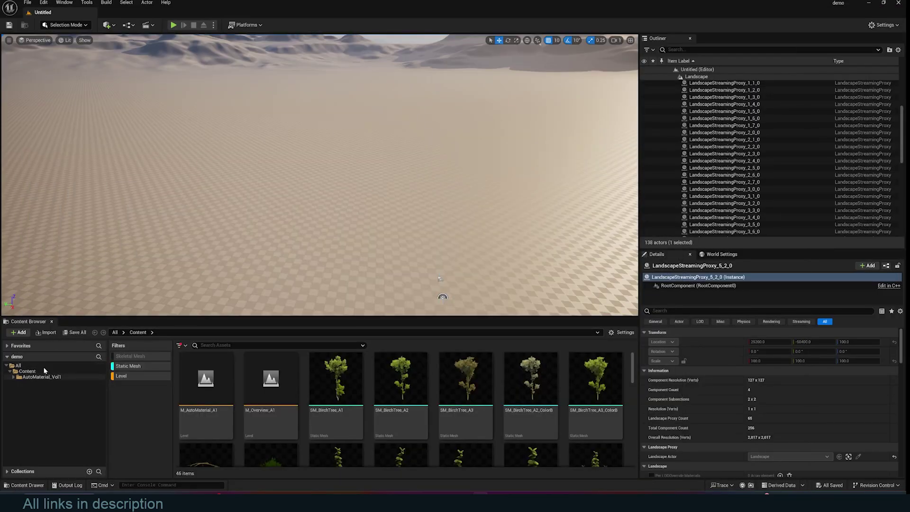
Step: Place SM_BirchTree_A1 on the demo landscape and frame it, then close the download dialog and browser
scroll(478, 390, down, 3)
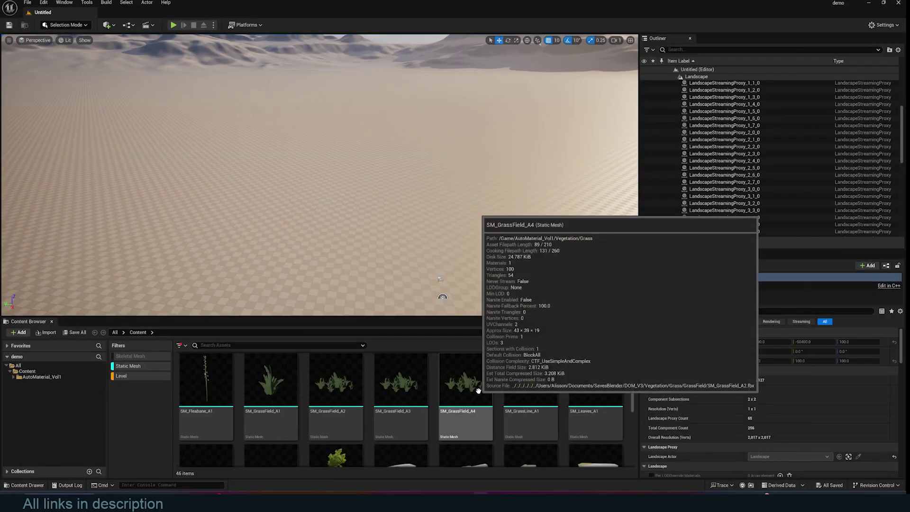
scroll(403, 389, up, 5)
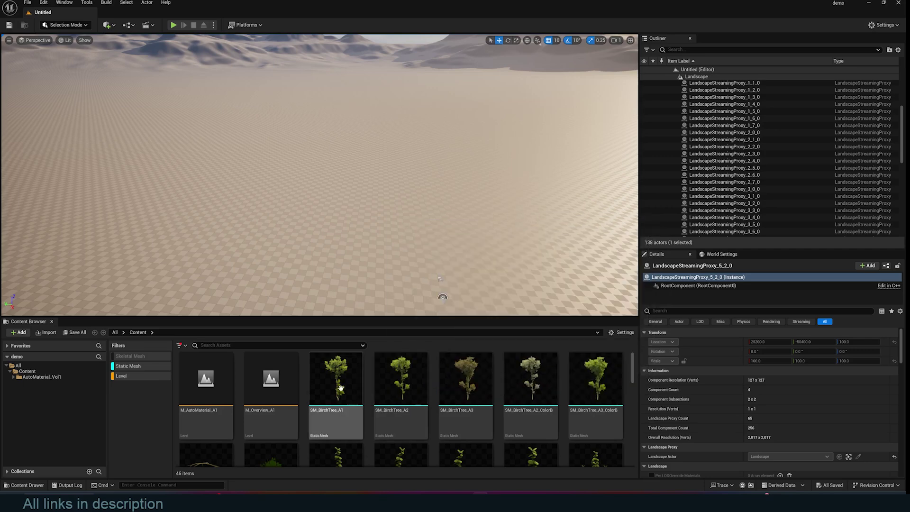
drag(409, 236, 408, 235)
right_drag(407, 234, 379, 204)
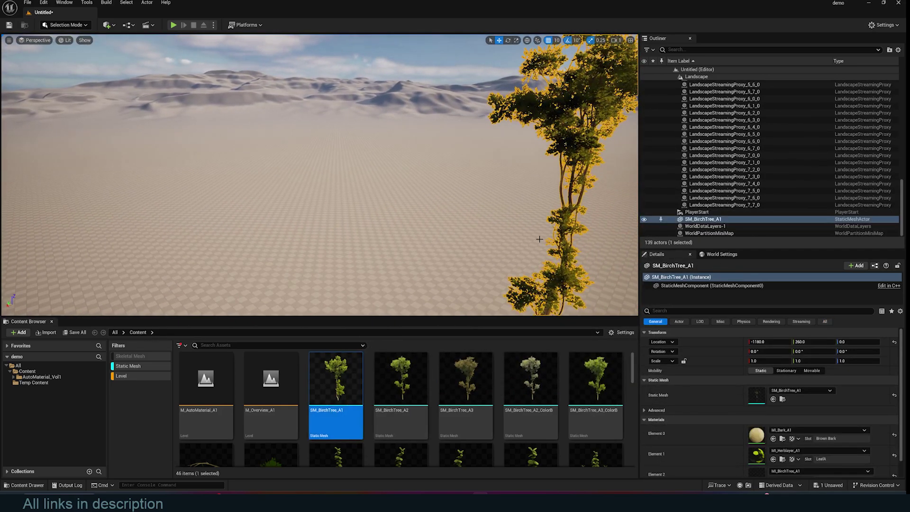
key(f)
alt+drag(472, 230, 380, 232)
click(435, 217)
alt+drag(434, 217, 398, 220)
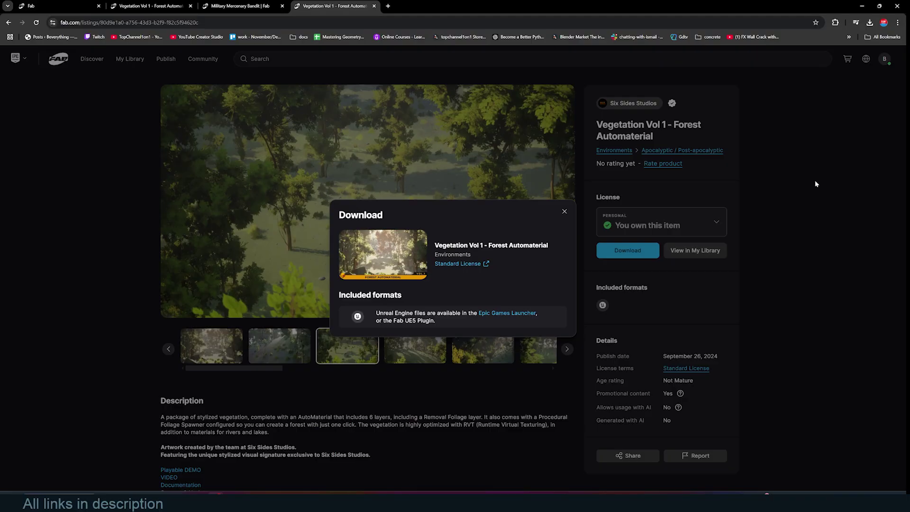
click(565, 211)
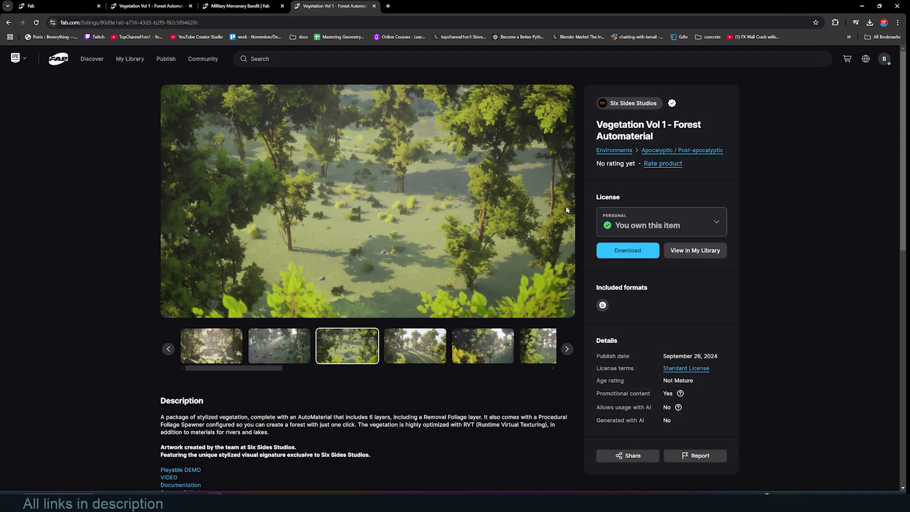
click(861, 7)
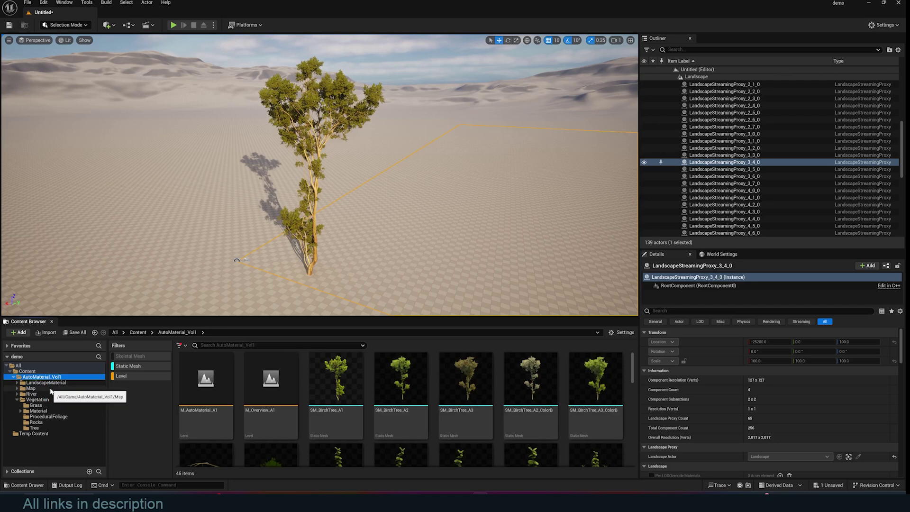
Step: Open the M_Overview_A1 level from the Map folder, discarding the untitled level
click(51, 390)
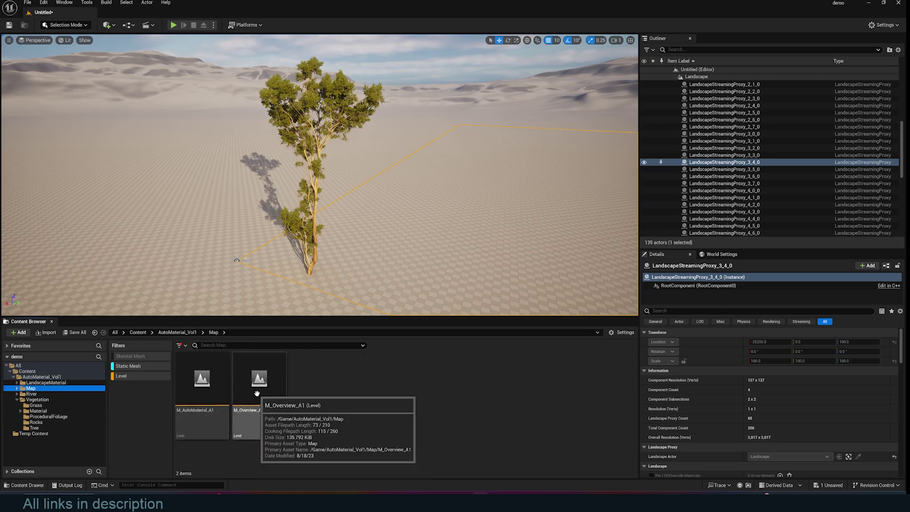
double_click(257, 394)
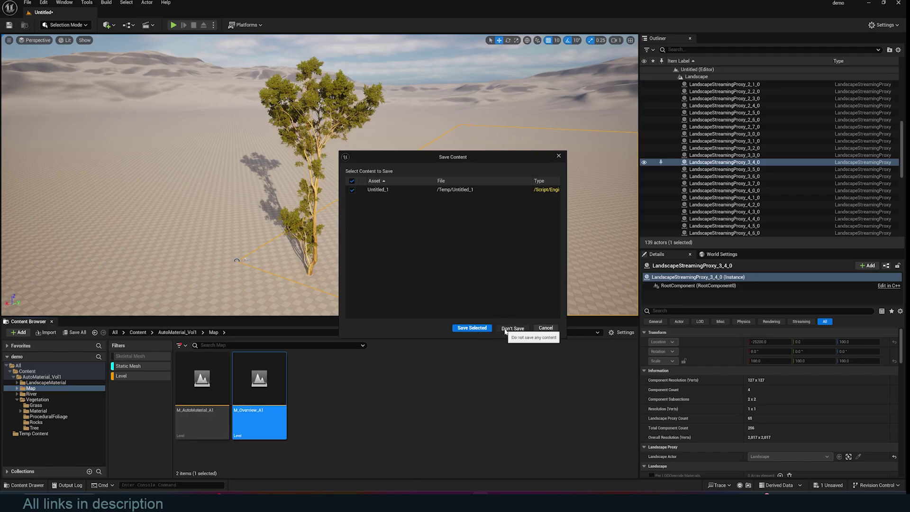
click(511, 328)
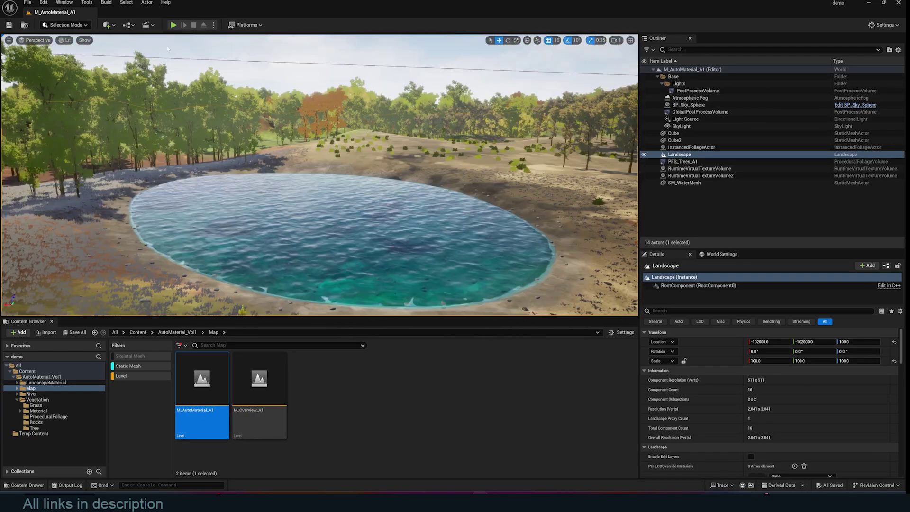
click(175, 24)
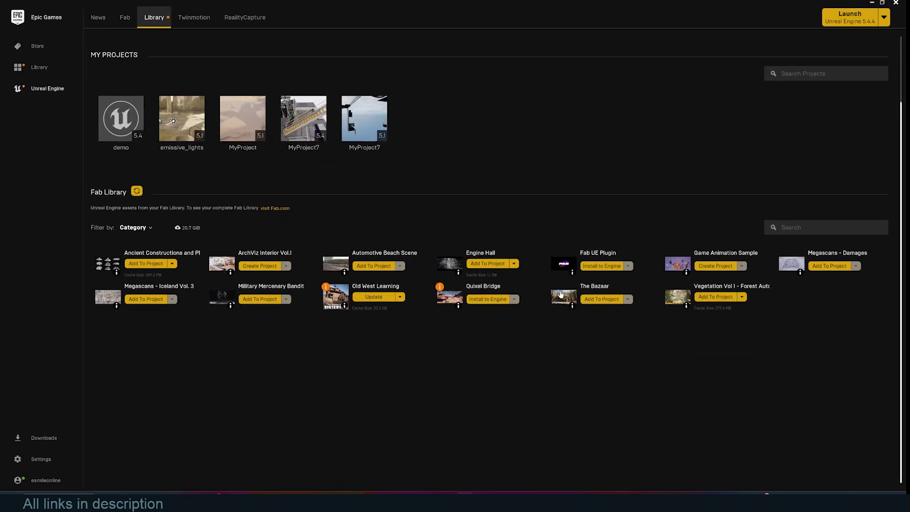
Step: Add the Engine Hall pack from the Fab Library to the demo project
click(488, 264)
click(382, 227)
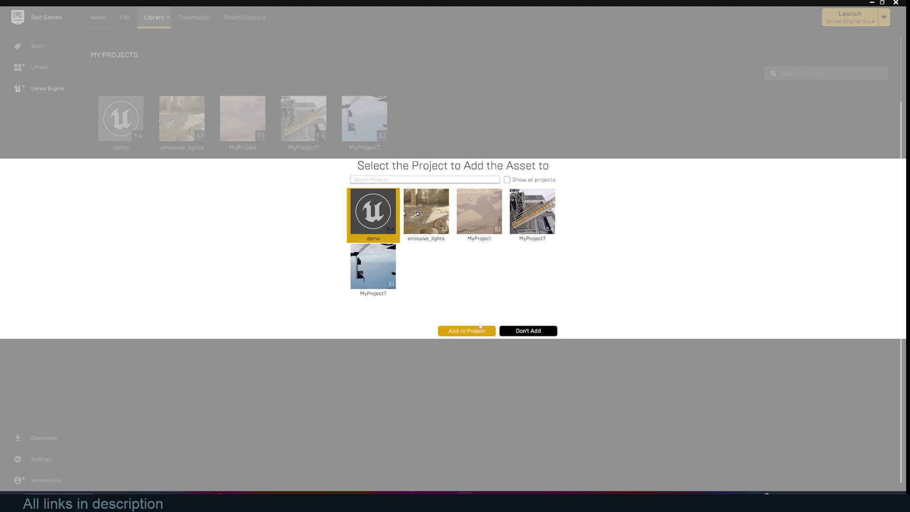
click(478, 331)
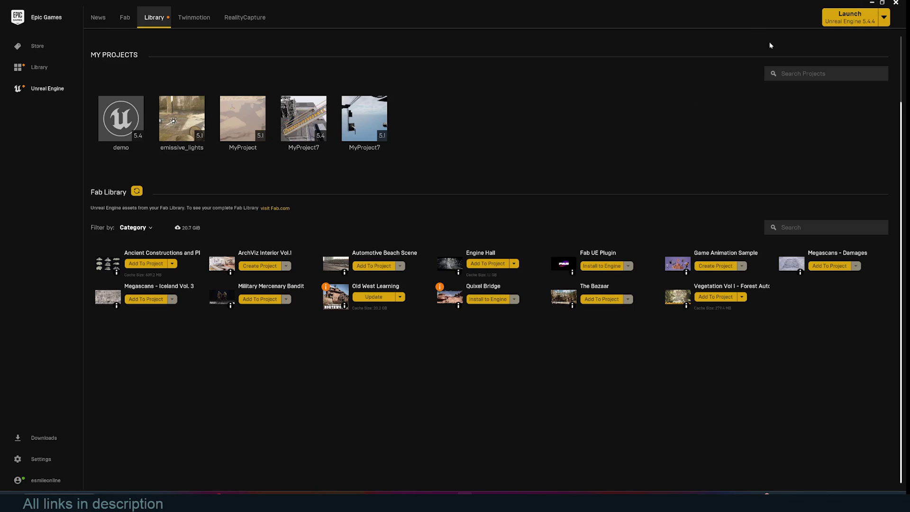
Step: In the EngineHall content folder, filter assets to levels and open Level_Engine_Hall_Demo
click(872, 2)
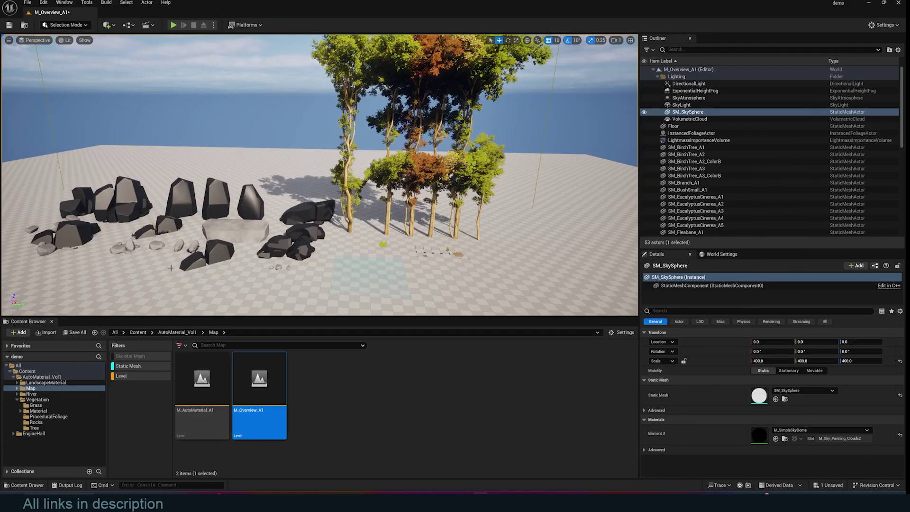
click(33, 433)
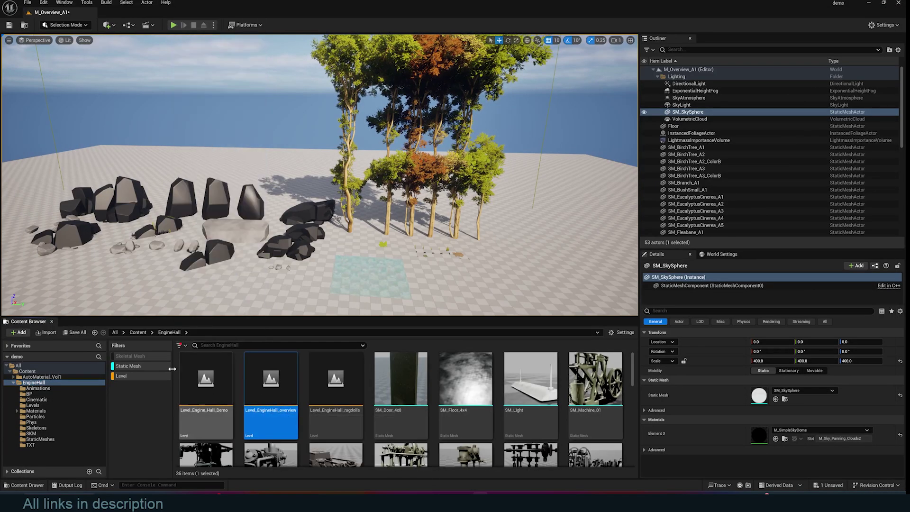
click(180, 345)
click(180, 345)
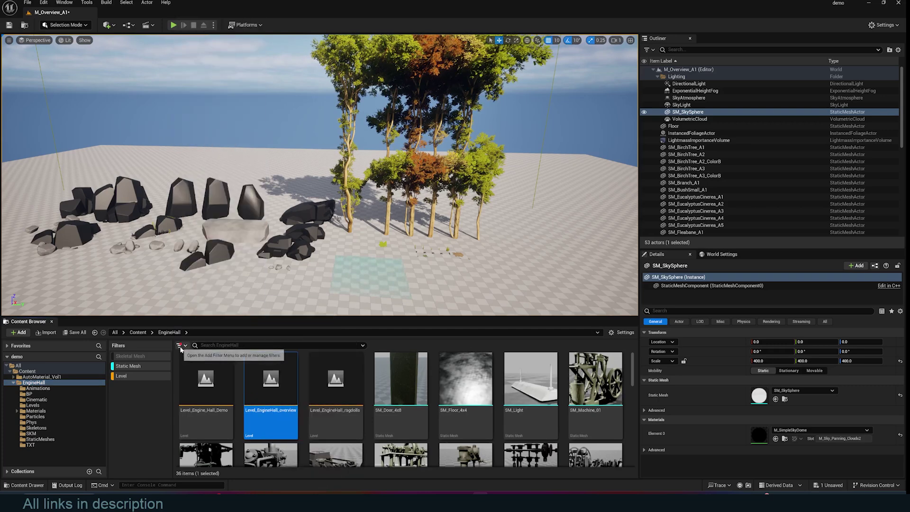
click(181, 345)
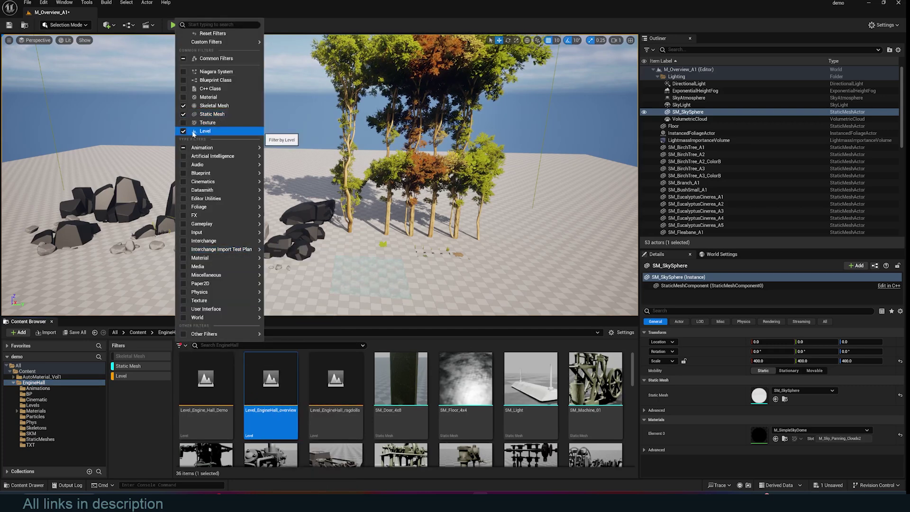
key(Escape)
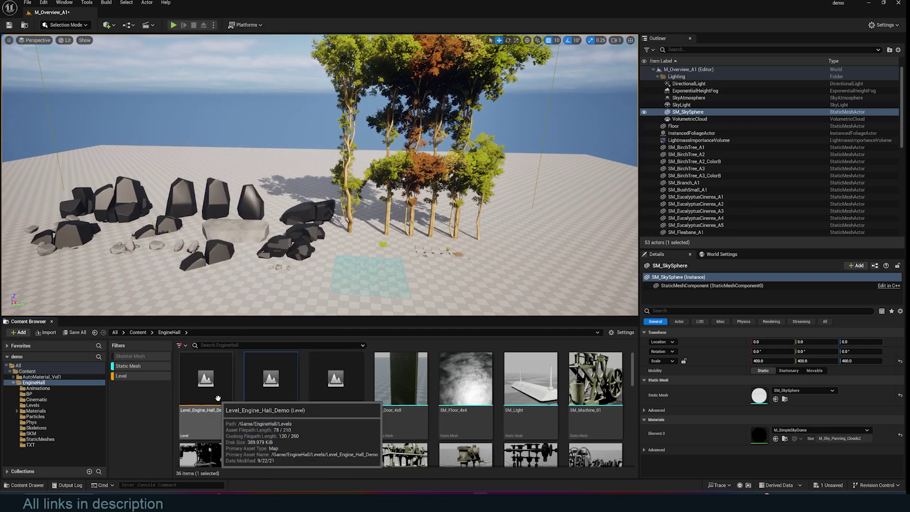
double_click(206, 421)
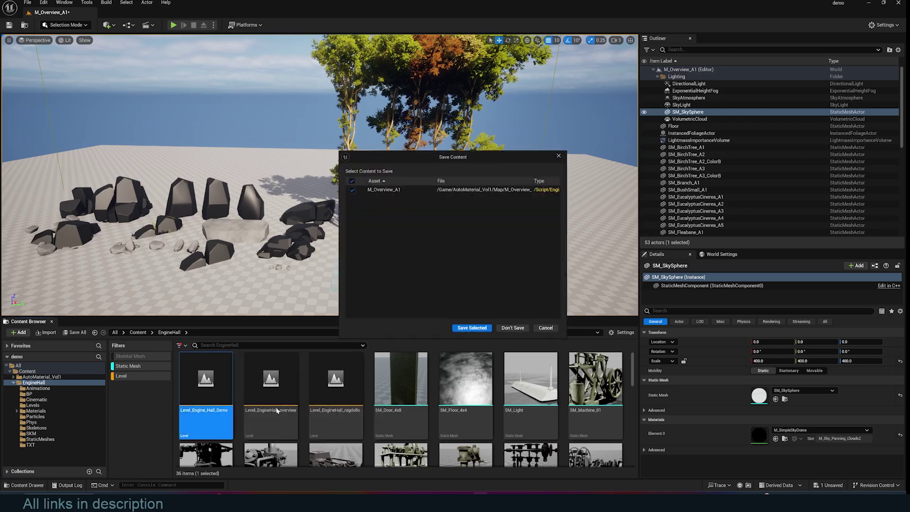
Step: Save the current map, then play Level_Engine_Hall_Demo in the editor
click(472, 328)
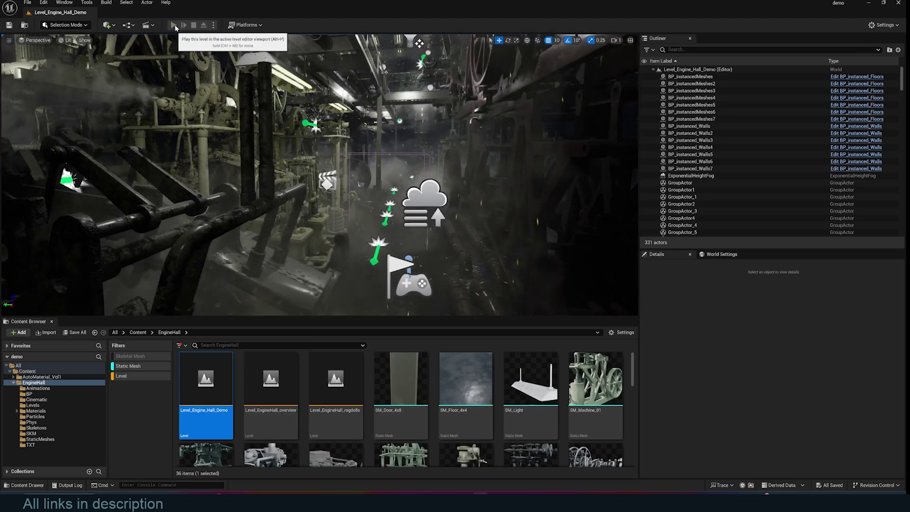
click(174, 26)
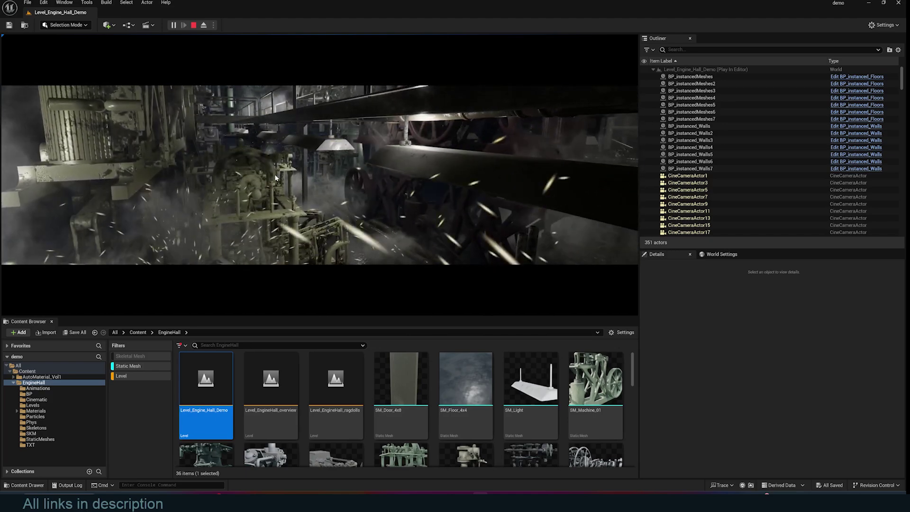
Step: Stop the play session and open the Level_EngineHall_overview level
key(Escape)
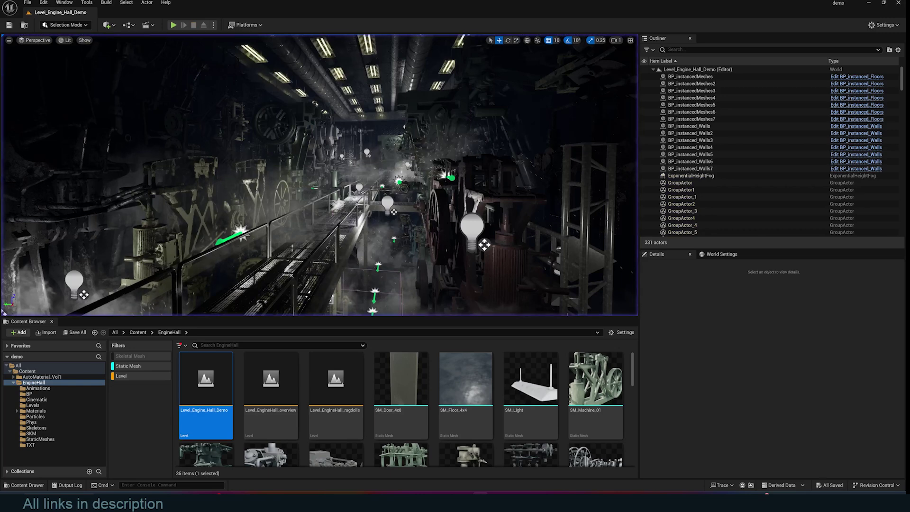
click(423, 207)
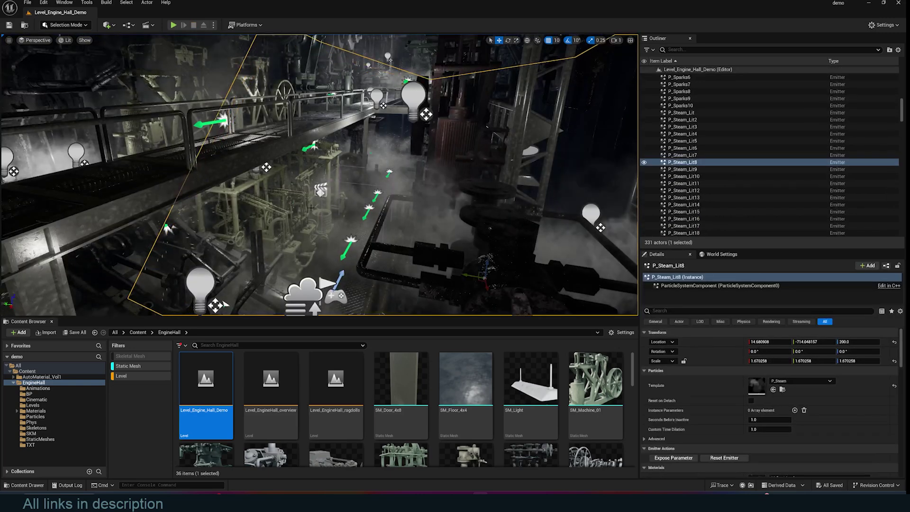
double_click(294, 386)
Step: Select SM_Machine_03 and fly the view in close to it
right_drag(400, 210, 384, 208)
click(403, 151)
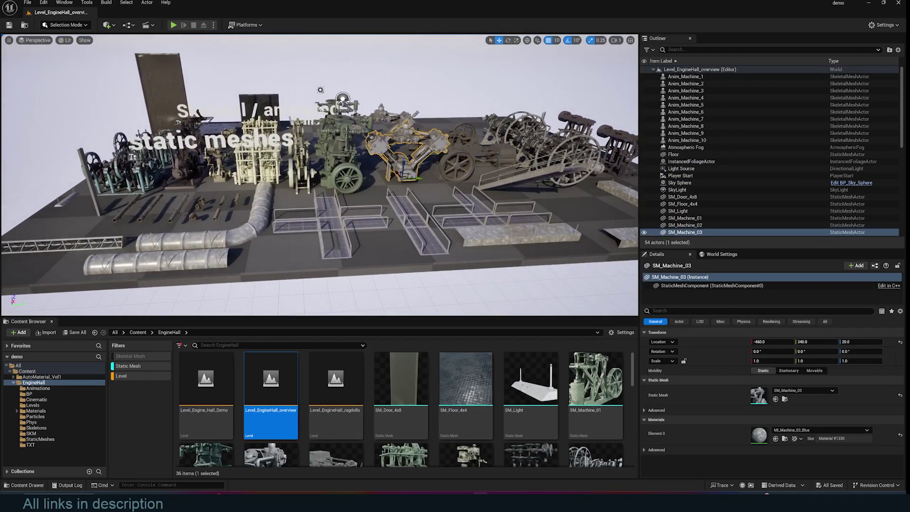
right_drag(403, 151, 472, 142)
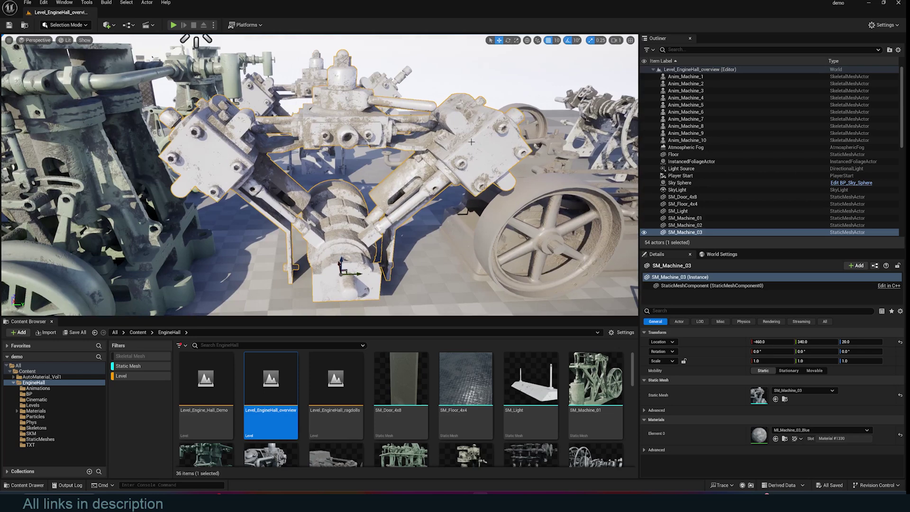
Step: Export the selected SM_Machine_03 as Level_EngineHall_overview.gltf in GL Transmission Format
click(28, 3)
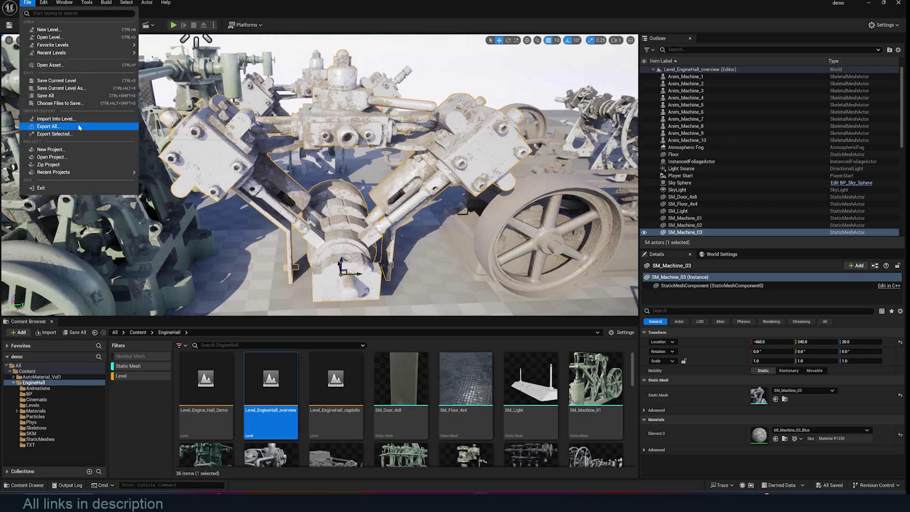
click(80, 135)
click(132, 222)
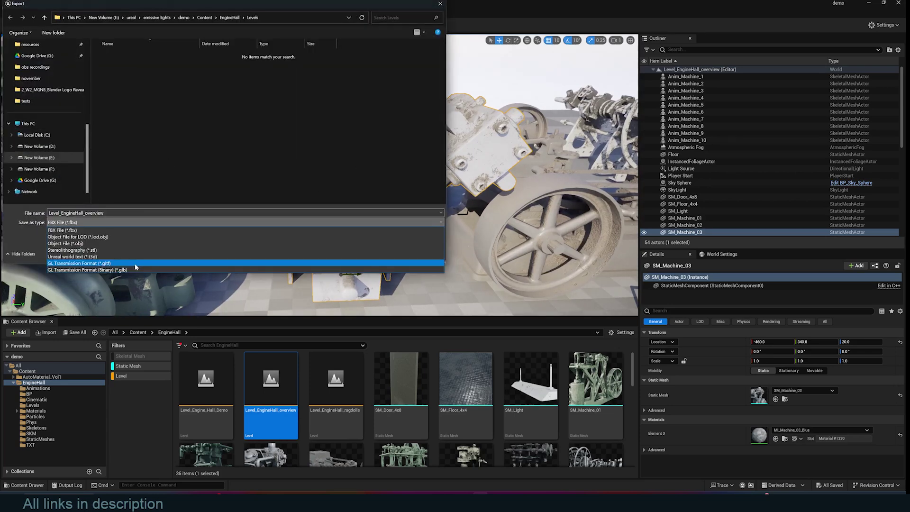
click(136, 263)
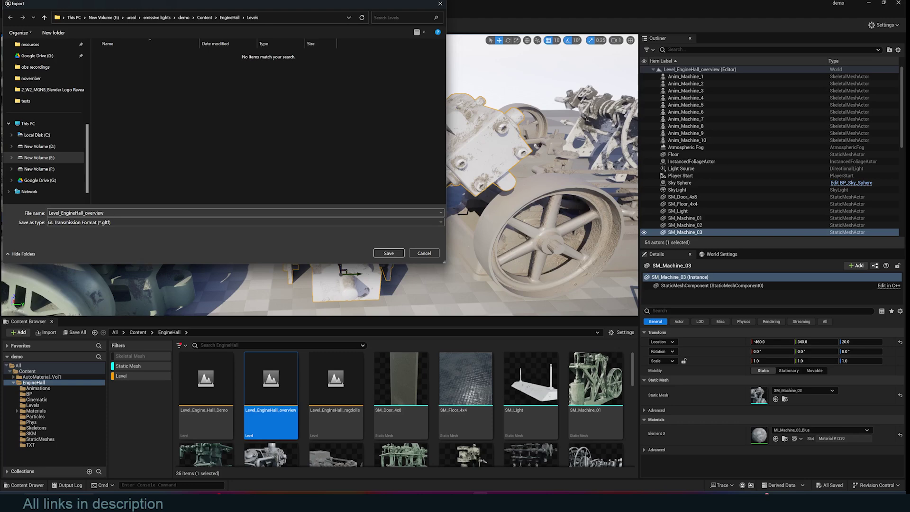
click(384, 255)
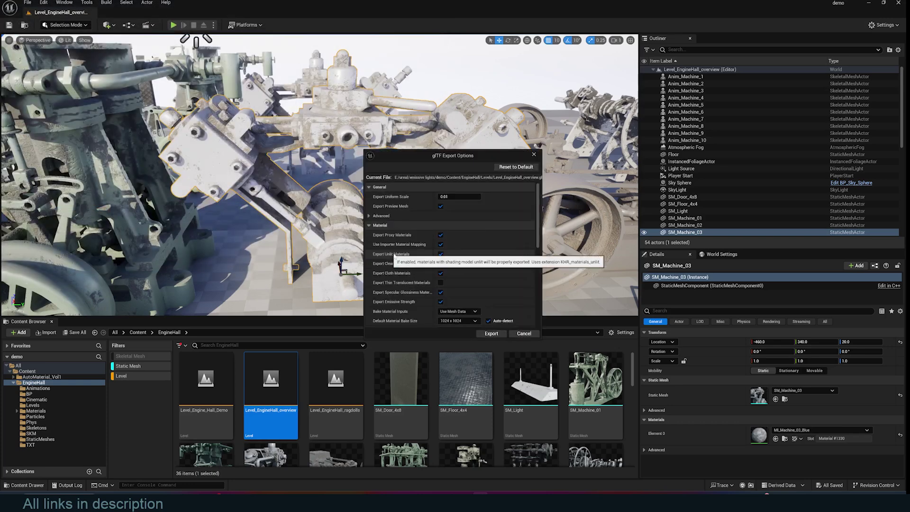
scroll(382, 233, down, 3)
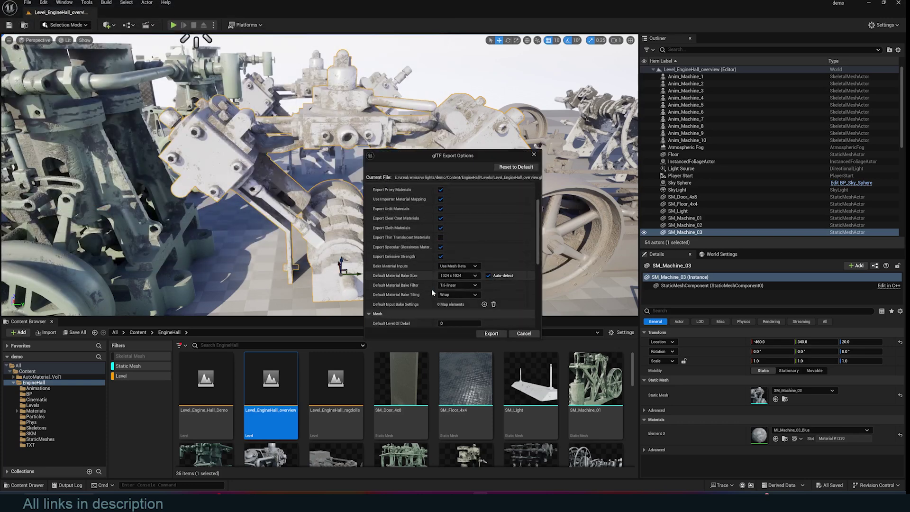
click(493, 333)
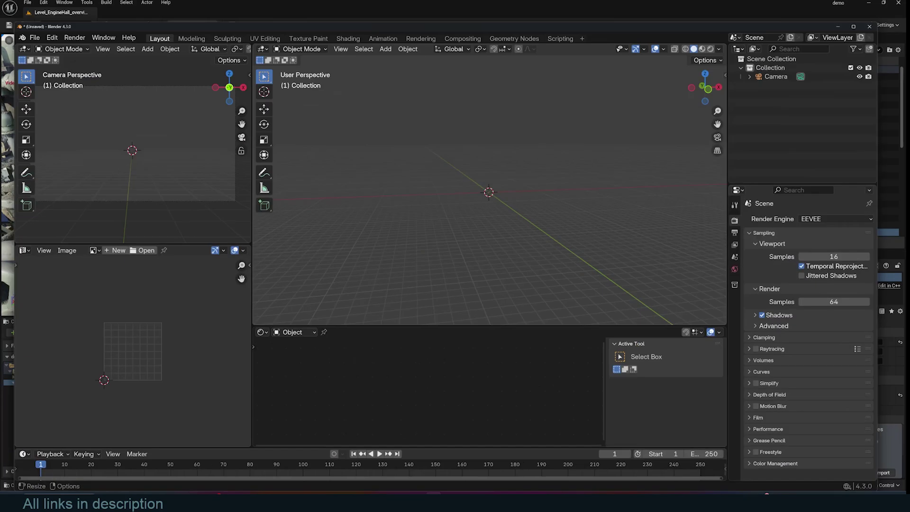
Step: Import the exported Level_EngineHall_overview glTF 2.0 file into the Blender scene
click(21, 15)
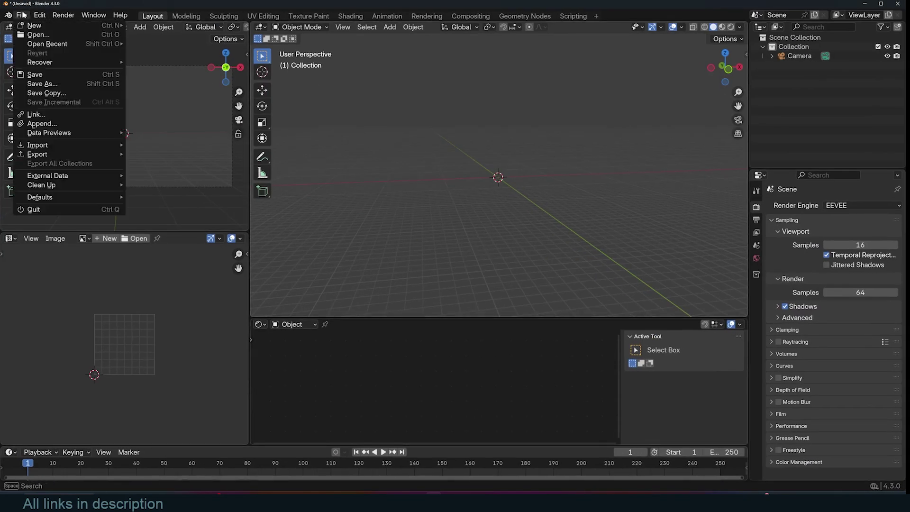
mouse_move(95, 145)
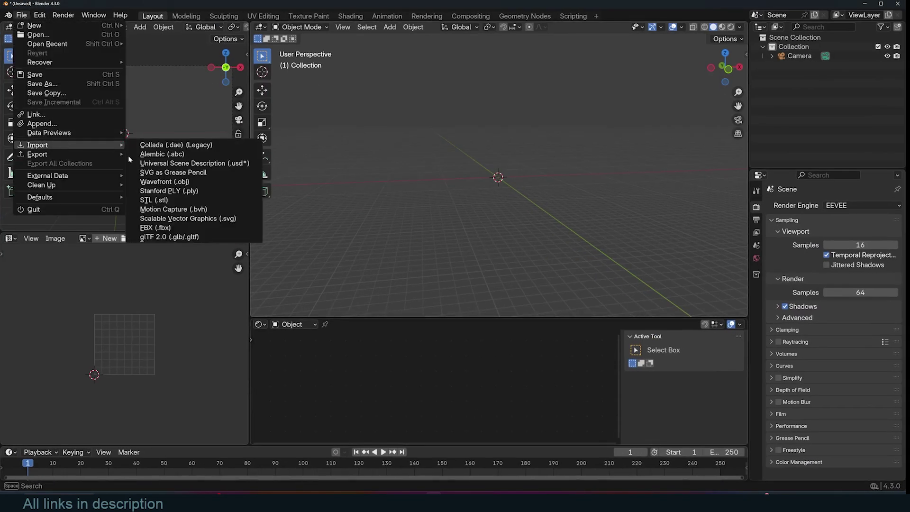
click(182, 237)
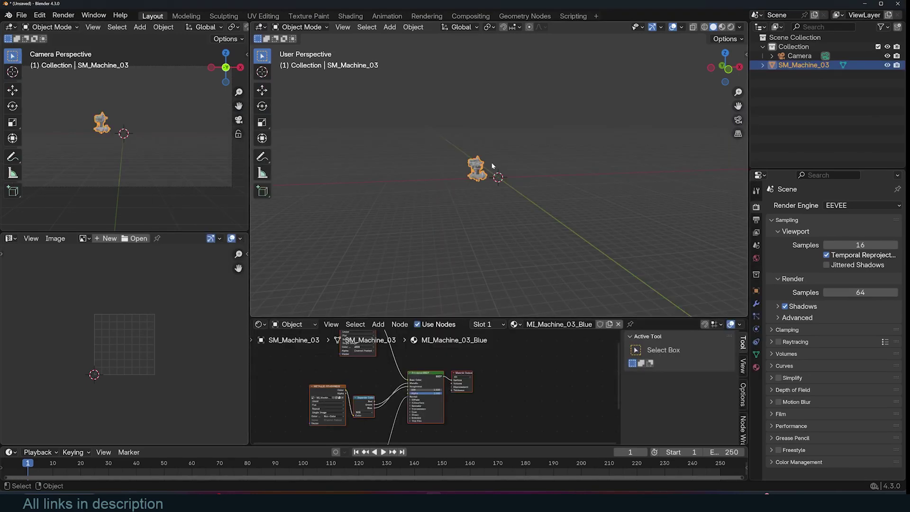
Step: View the imported machine in Material Preview, orbiting it to a front view
key(KP_Decimal)
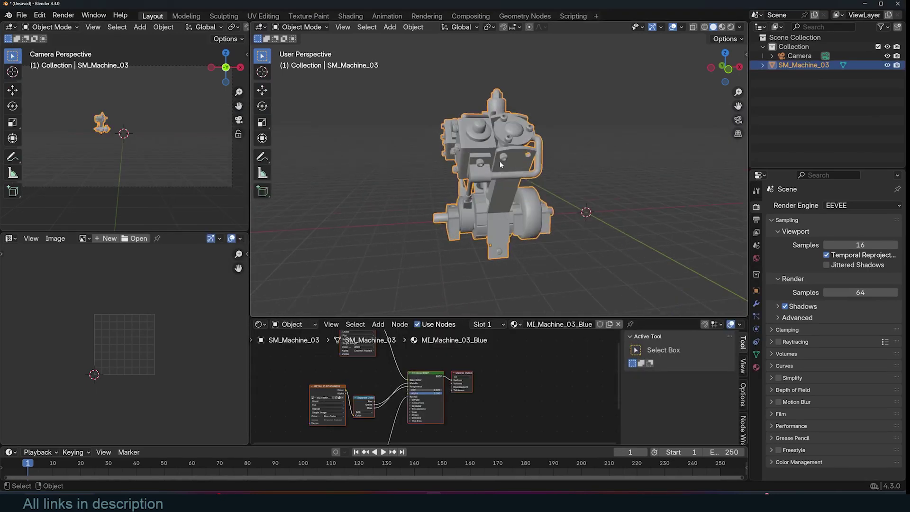
middle_drag(500, 161, 681, 44)
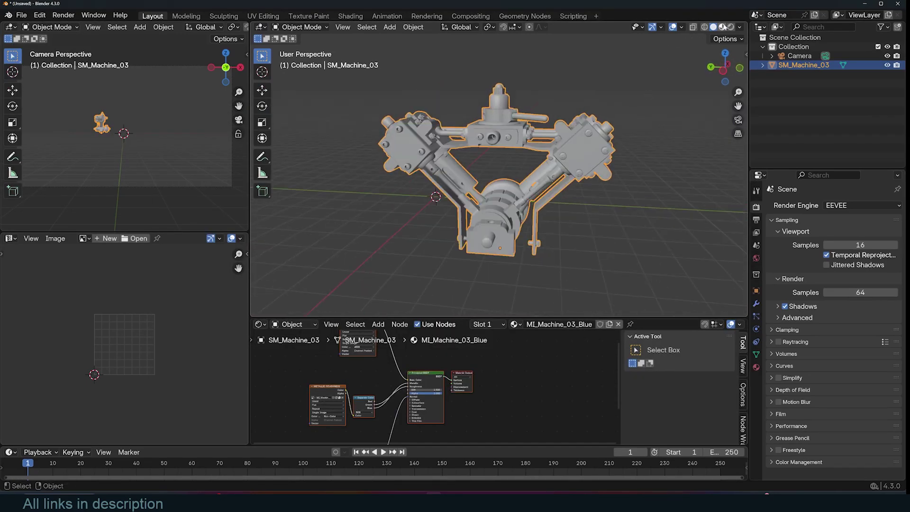
click(721, 28)
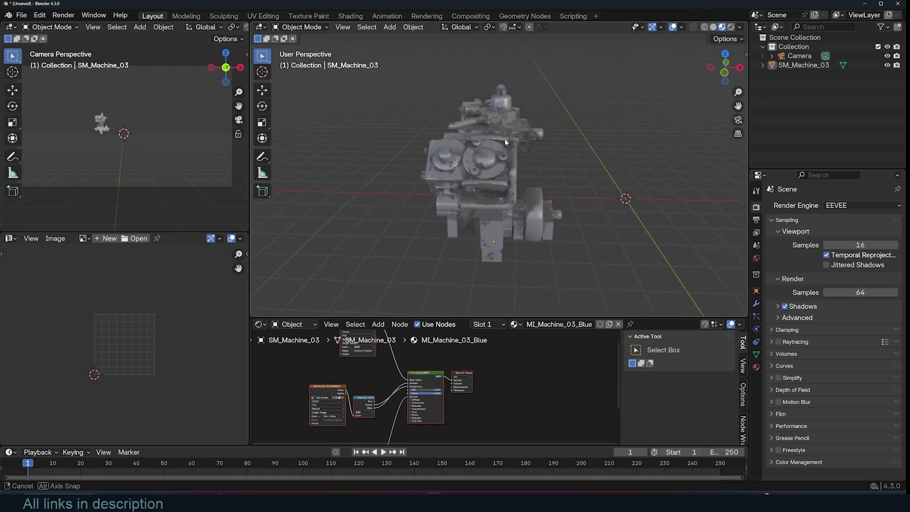
scroll(452, 127, up, 10)
scroll(448, 105, down, 5)
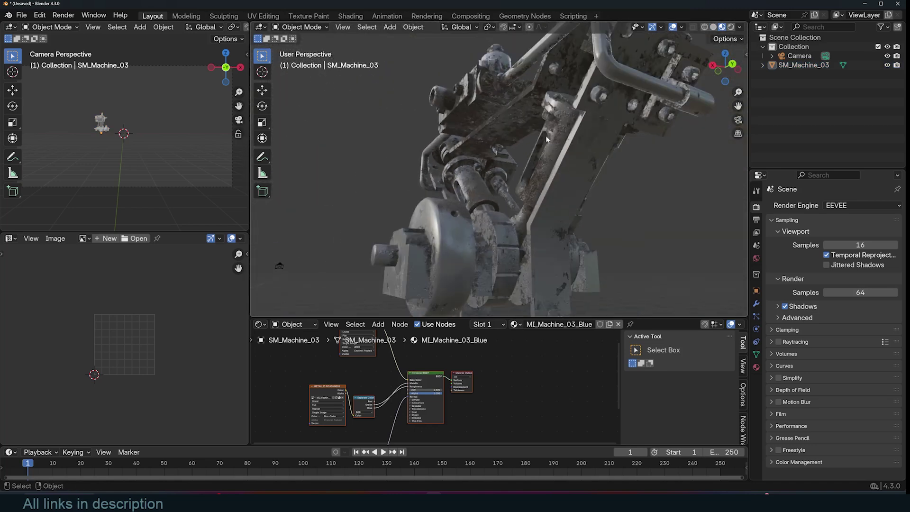
click(545, 135)
middle_drag(545, 136, 411, 138)
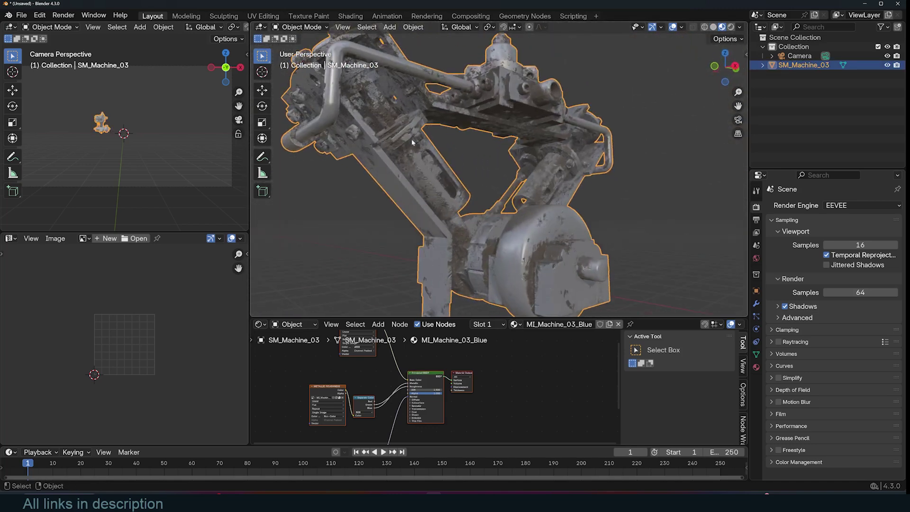
scroll(488, 203, down, 5)
middle_drag(489, 204, 512, 198)
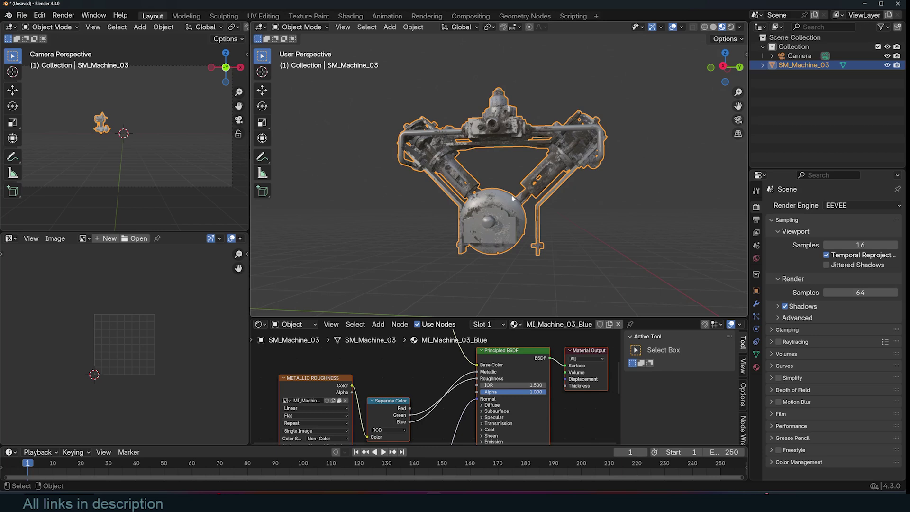
scroll(513, 198, down, 2)
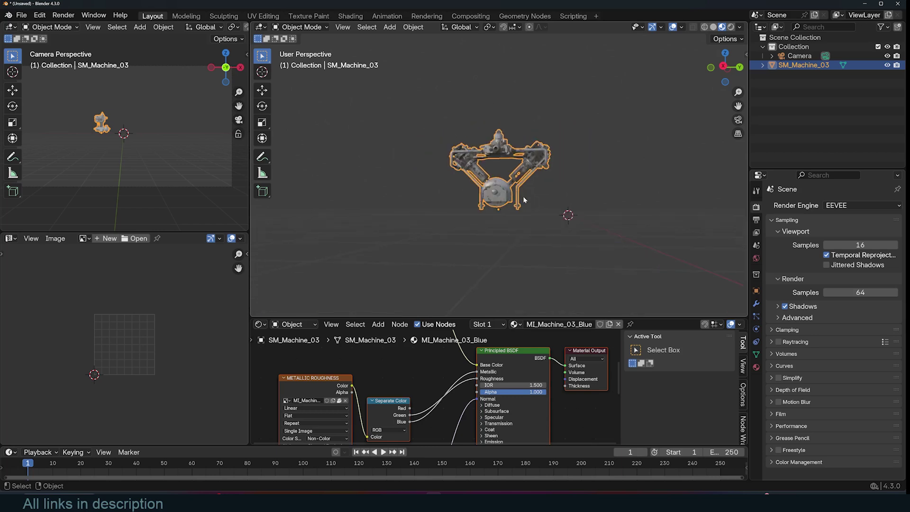